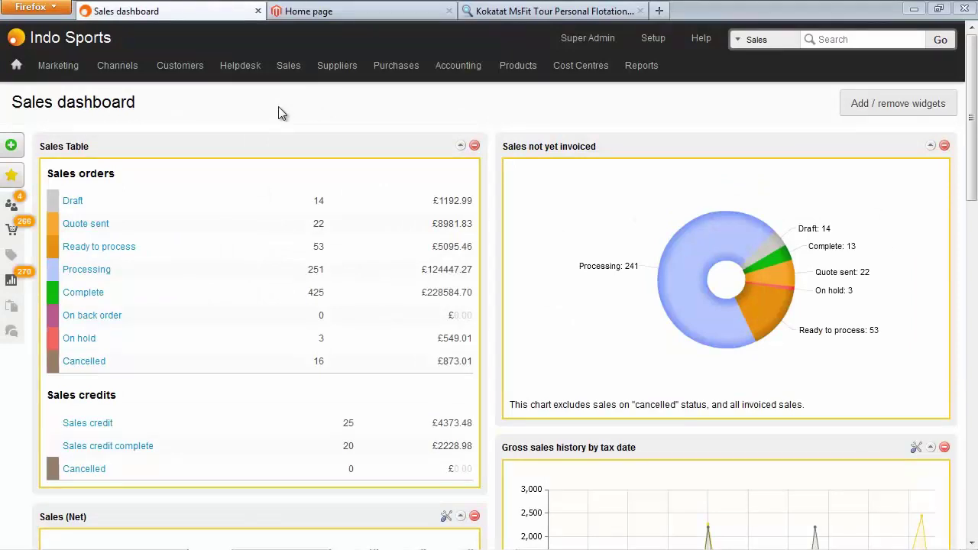
# Browse the sales channels' options, then switch to the indoextreme.co.uk storefront home page
pyautogui.click(122, 67)
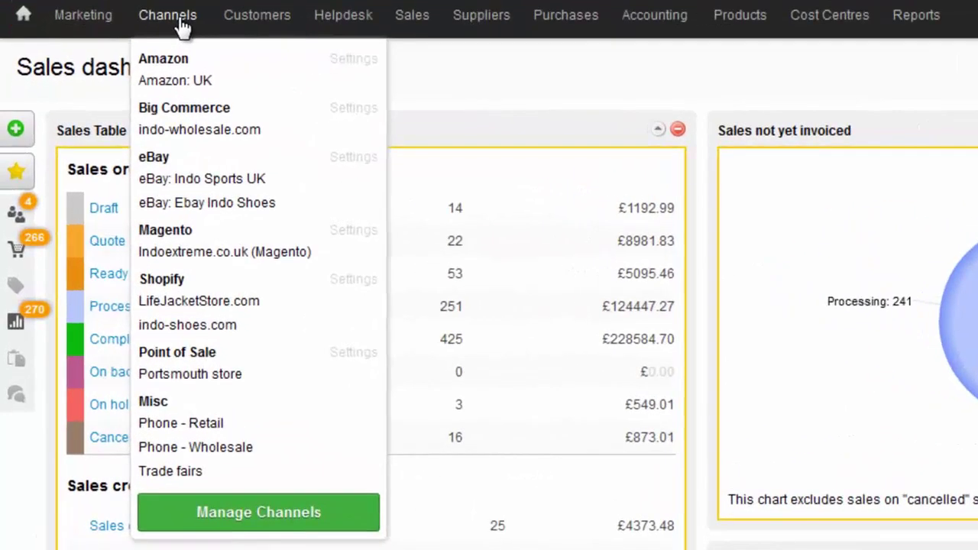
pyautogui.moveTo(165, 176)
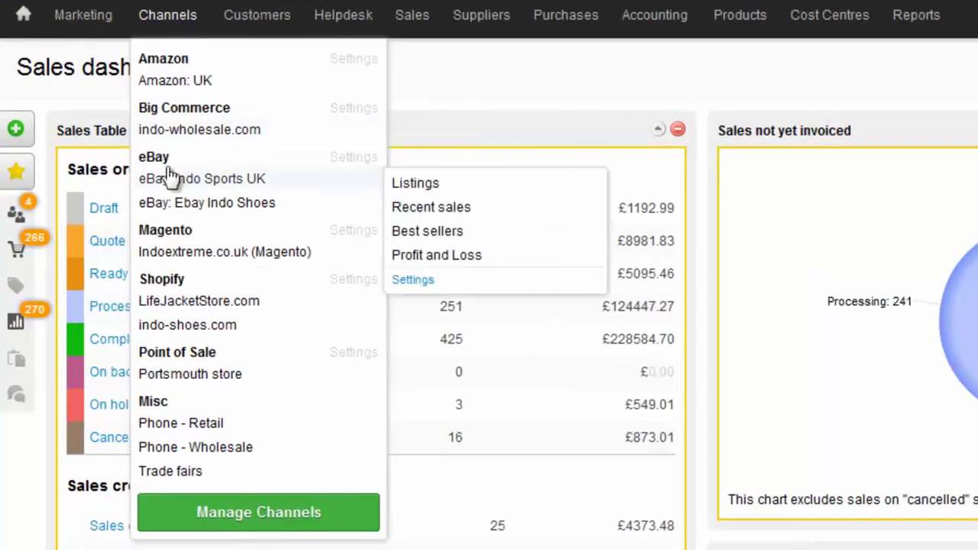
pyautogui.moveTo(206, 460)
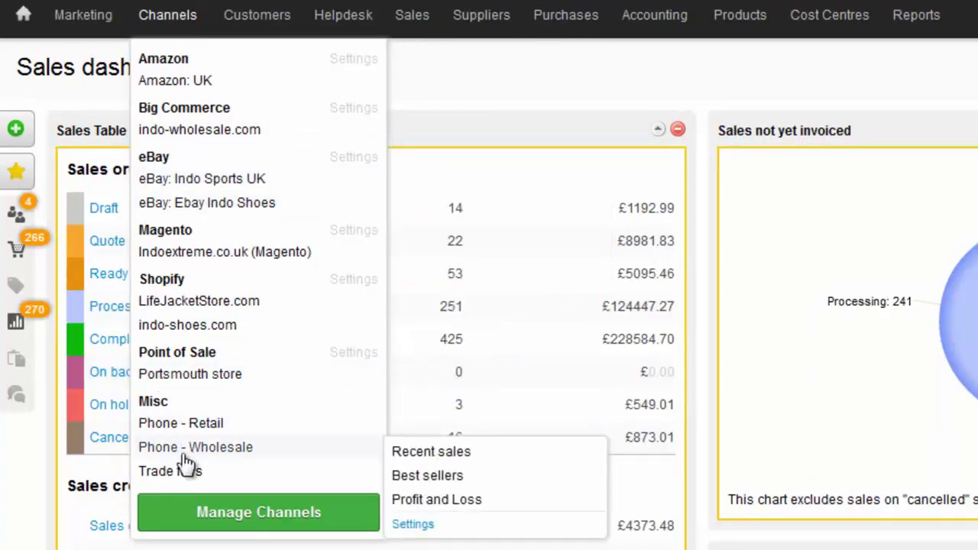
pyautogui.moveTo(221, 260)
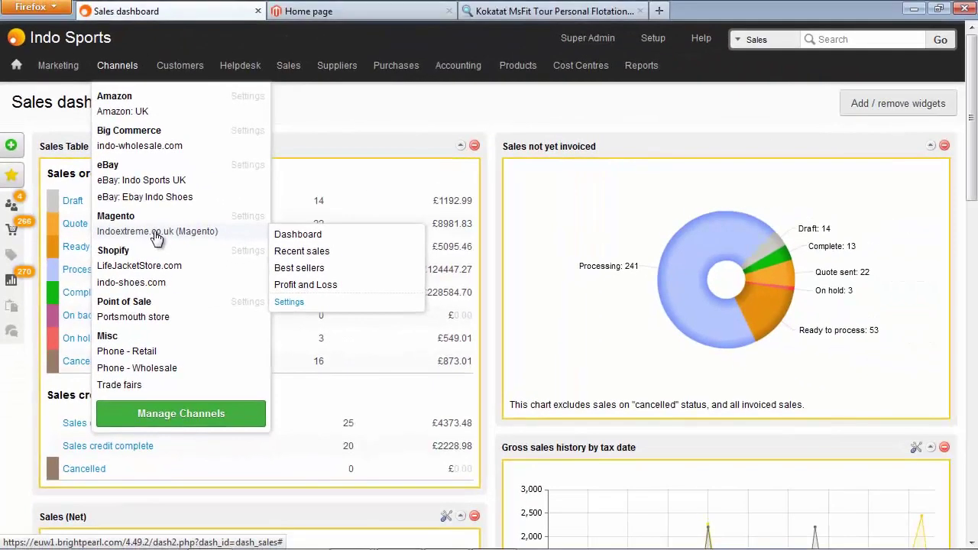
pyautogui.click(317, 14)
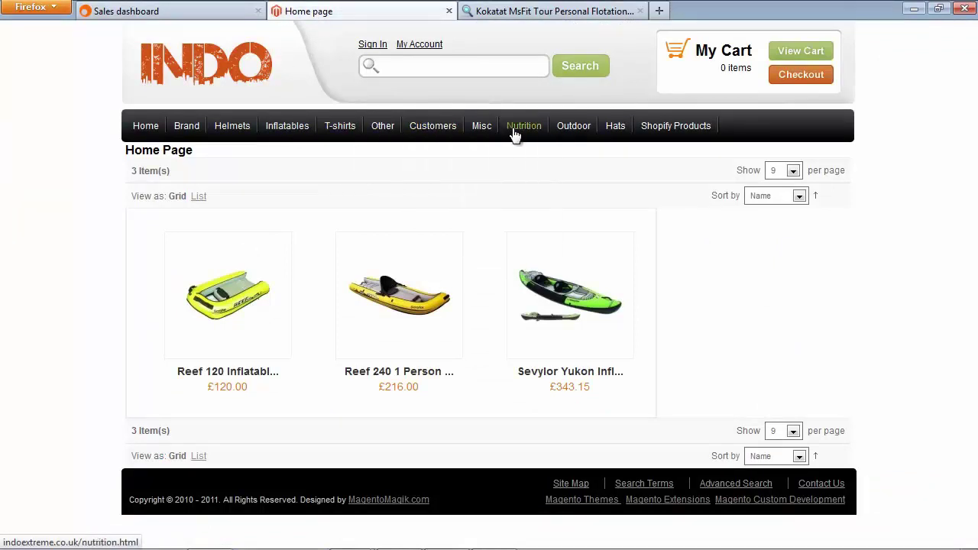
# Open the Misc > Buoyancy Aids category in the Magento storefront
pyautogui.moveTo(560, 132)
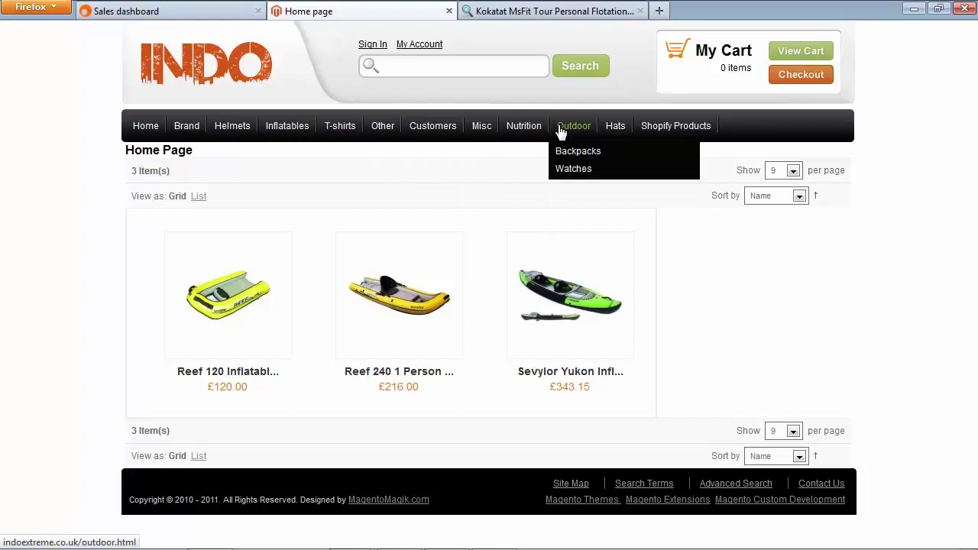
pyautogui.moveTo(482, 130)
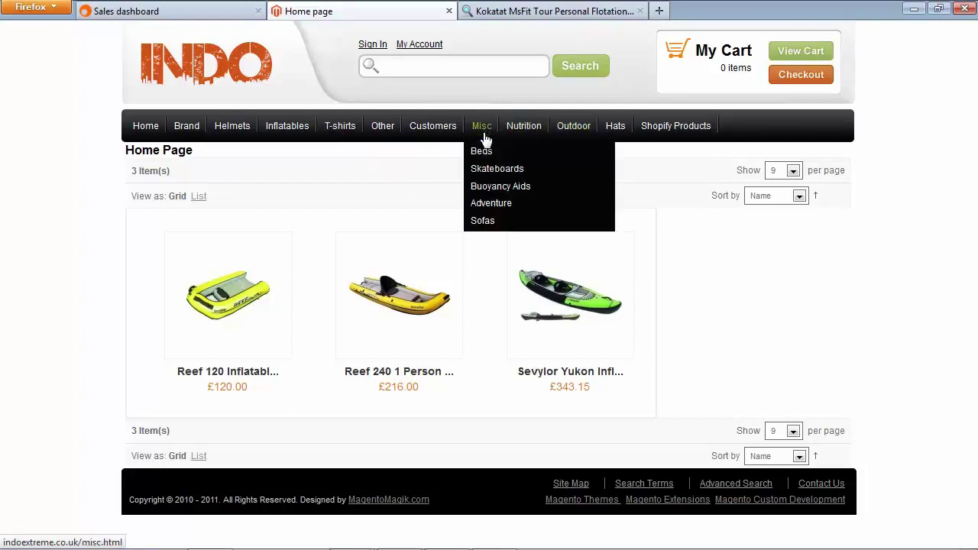
pyautogui.click(497, 186)
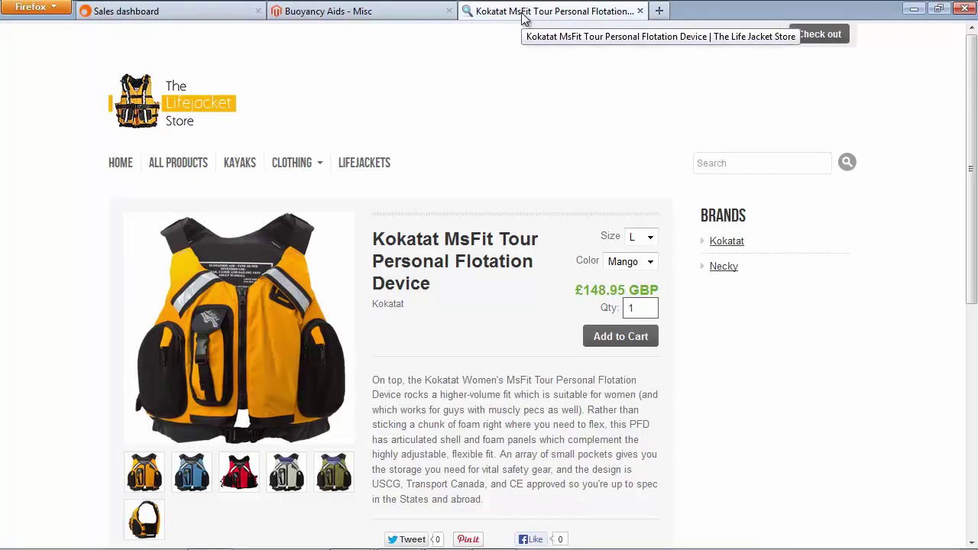
# Switch back to the Brightpearl Sales dashboard tab
pyautogui.click(214, 12)
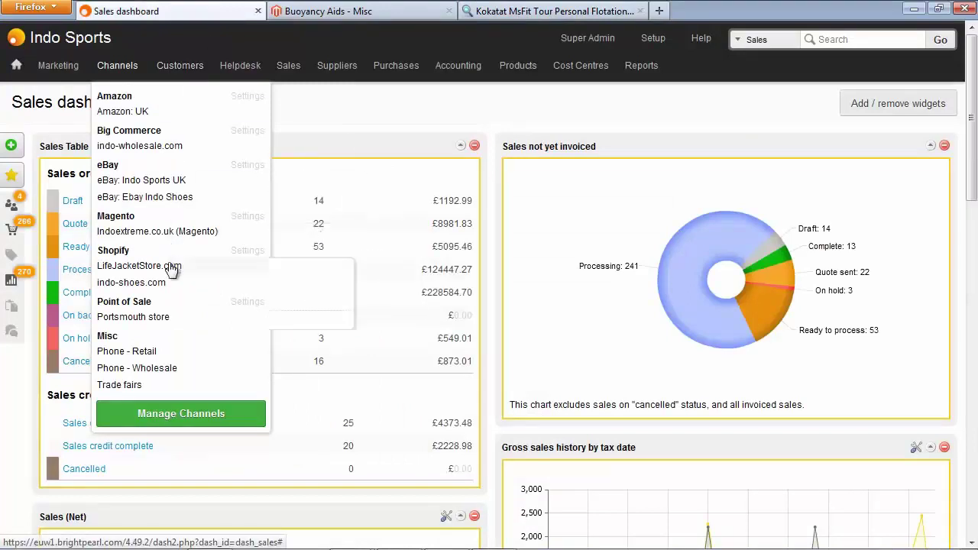
# Open order 2150 from LifeJacketStore.com's Recent sales list
pyautogui.moveTo(172, 271)
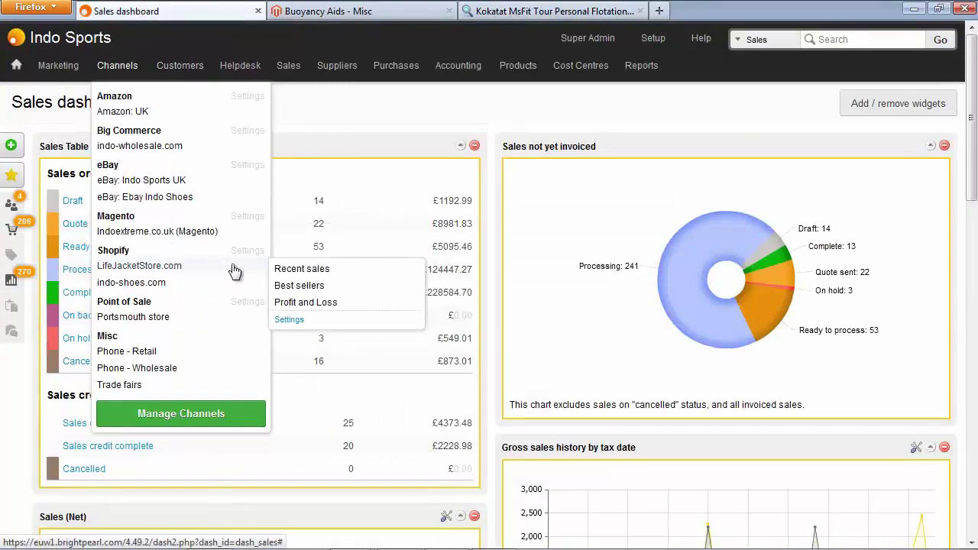
pyautogui.click(320, 272)
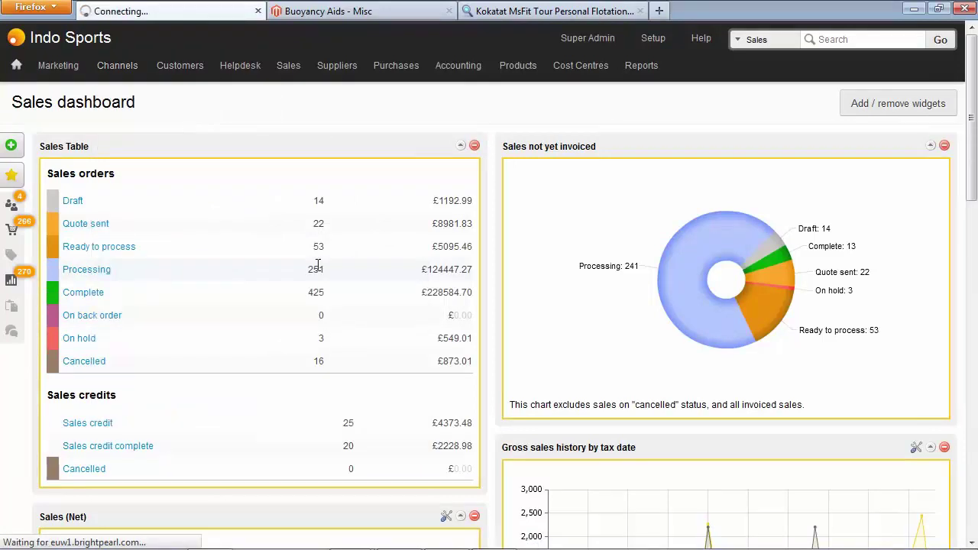
pyautogui.click(86, 245)
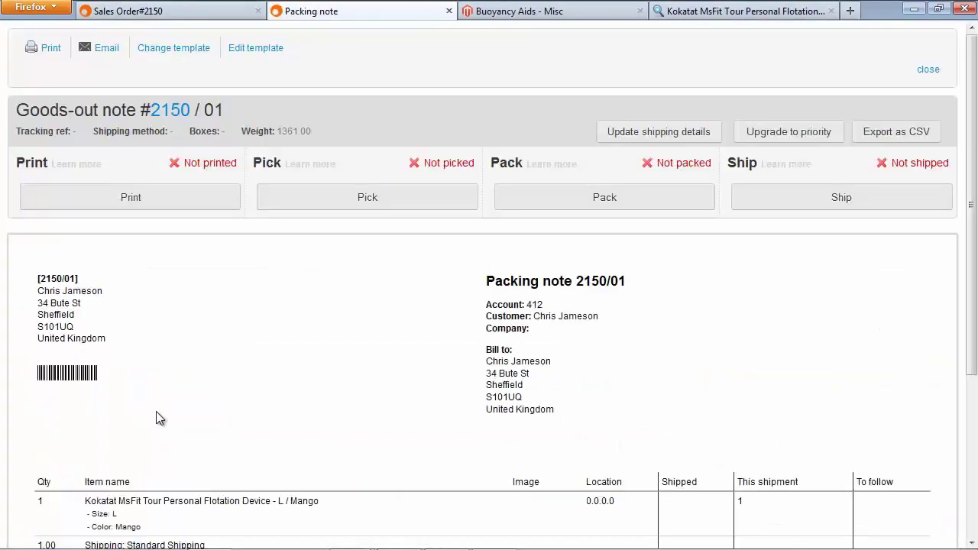
pyautogui.scroll(-5, 156, 419)
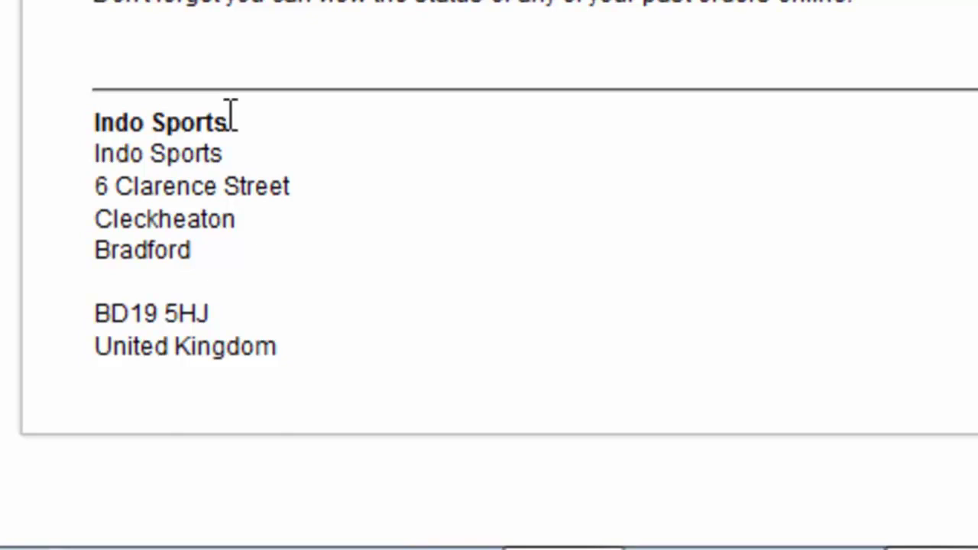
pyautogui.scroll(5, 87, 390)
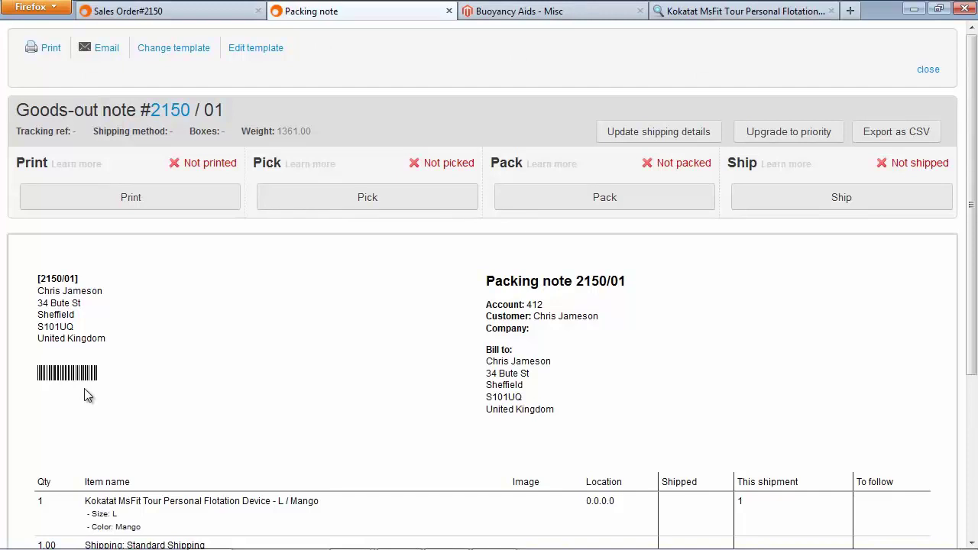
pyautogui.click(928, 69)
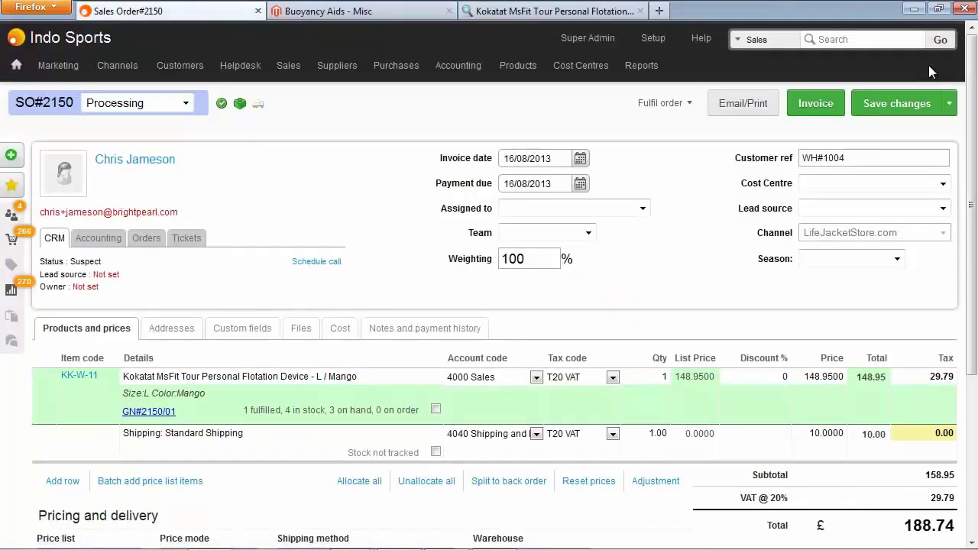
# Start a new channel brand named Life Jacket Store, using the same company name
pyautogui.click(659, 43)
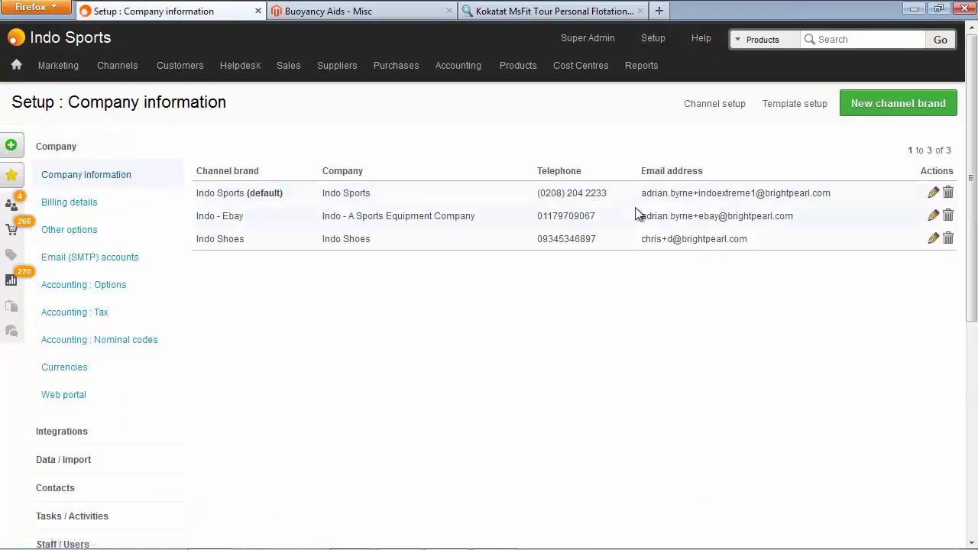
pyautogui.click(872, 110)
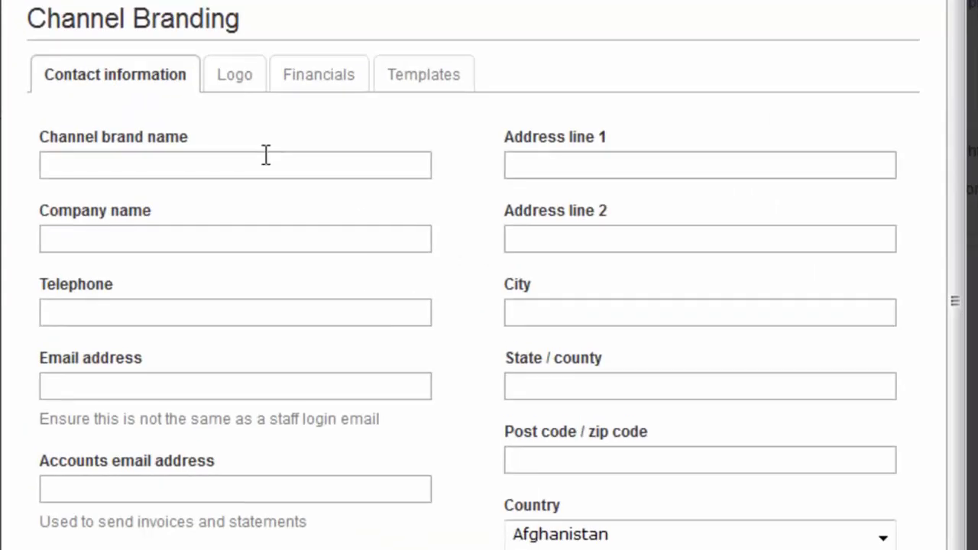
pyautogui.click(359, 191)
pyautogui.write('Life ')
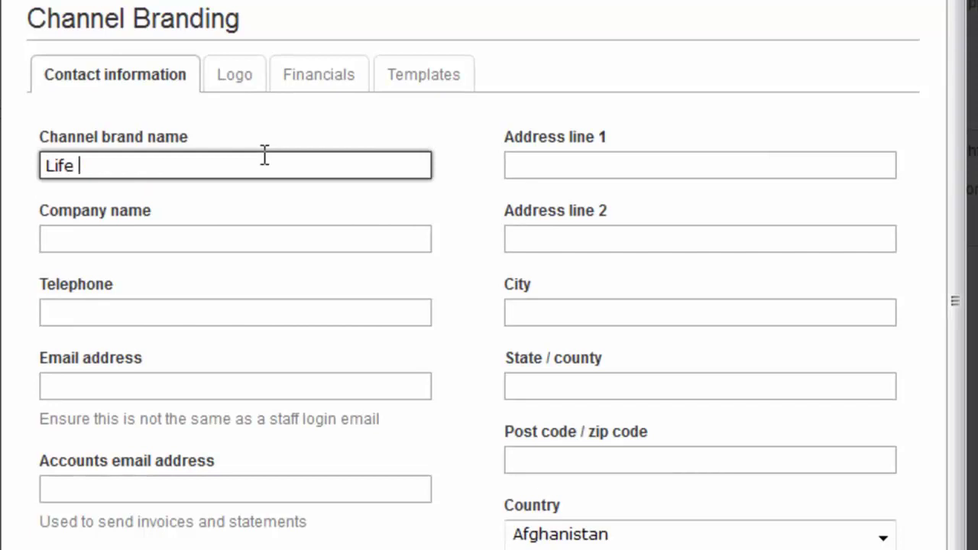
pyautogui.write('Jacket Store')
pyautogui.hotkey('ctrl', 'a')
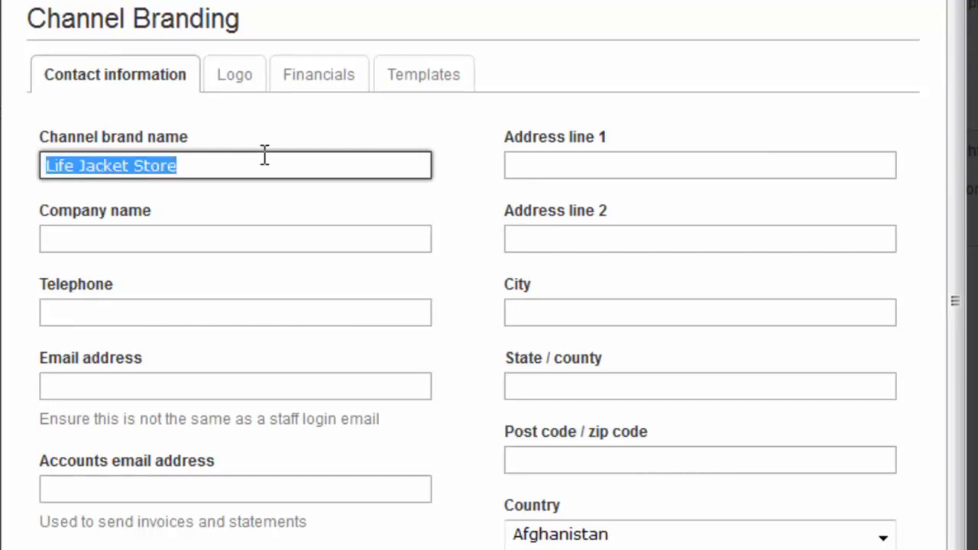
pyautogui.hotkey('ctrl', 'c')
pyautogui.press('Tab')
pyautogui.hotkey('ctrl', 'v')
# Enter the brand's telephone number and contact e-mail address
pyautogui.click(262, 312)
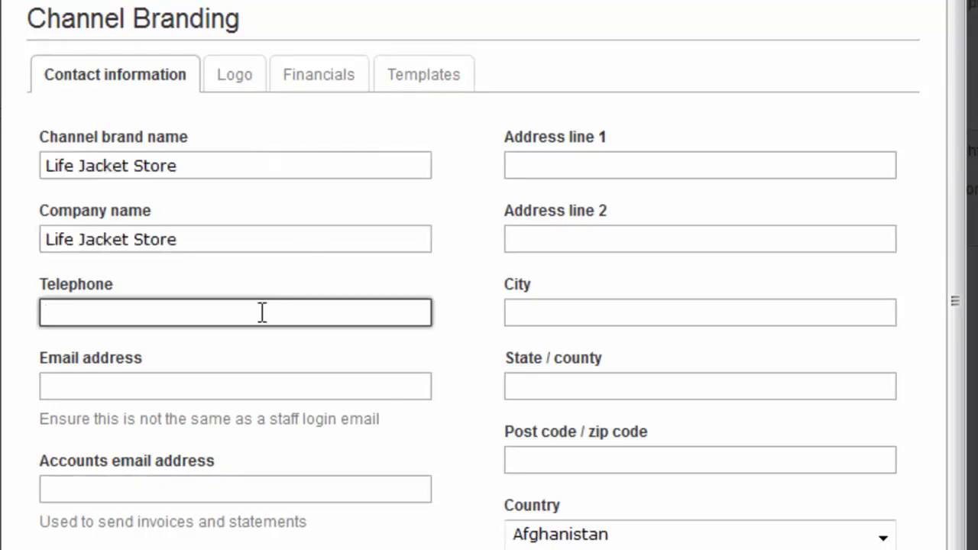
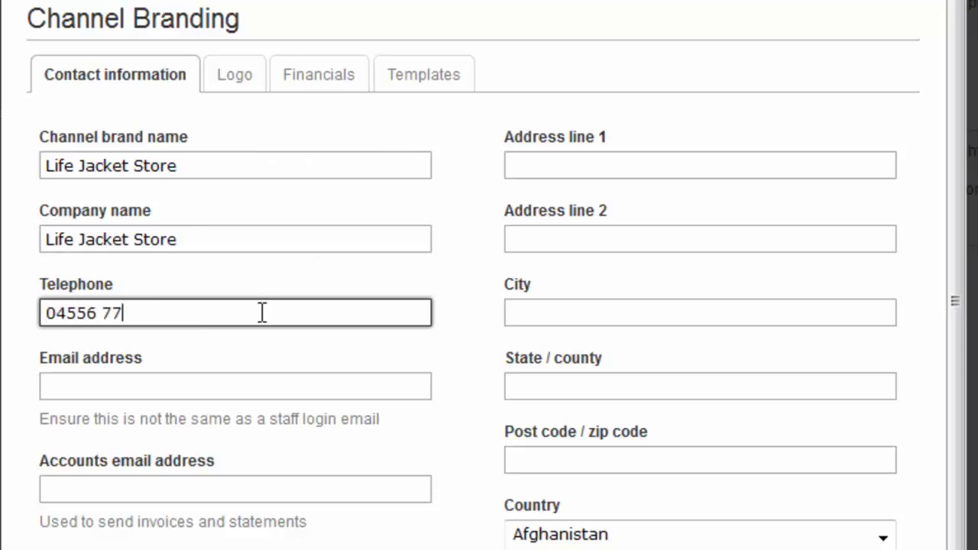
pyautogui.click(280, 388)
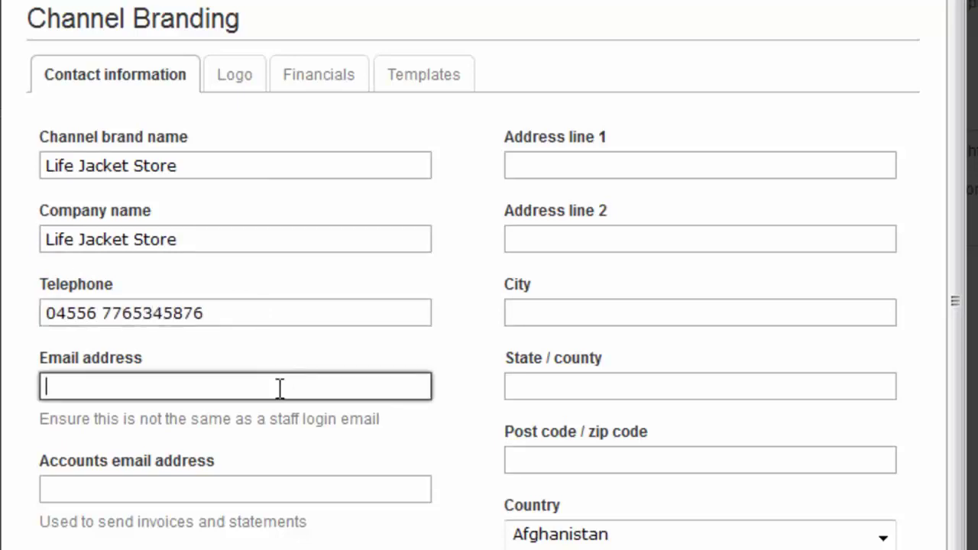
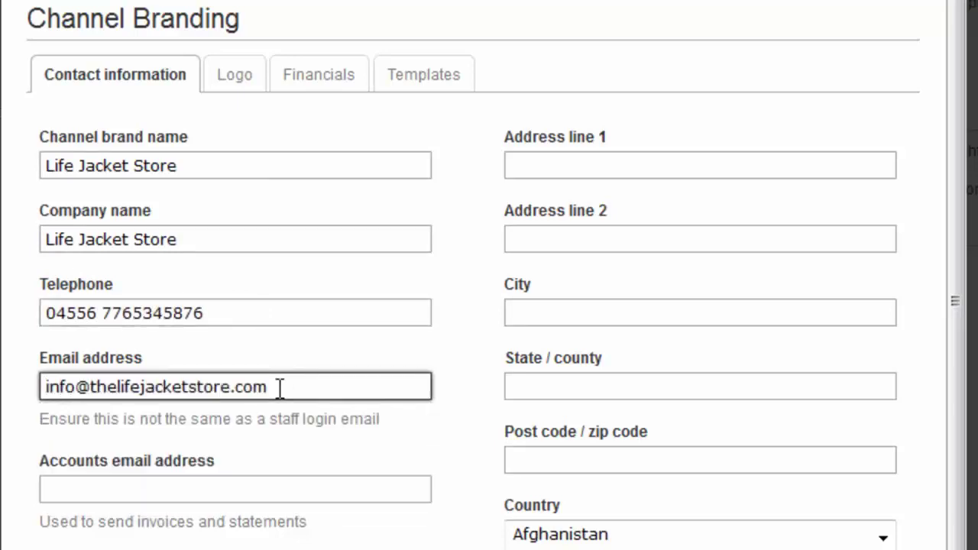
pyautogui.click(597, 166)
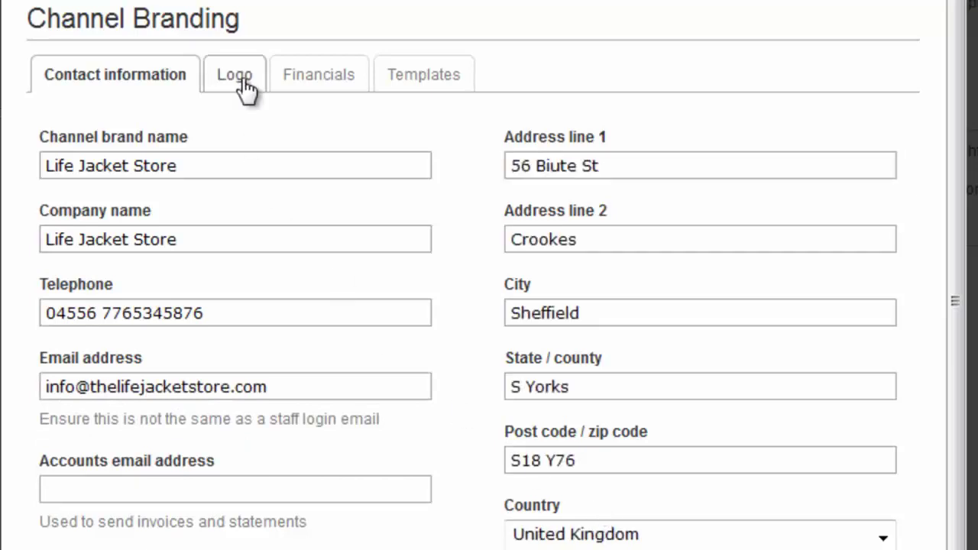
# Move through the Logo and Financials tabs to the brand's Templates tab
pyautogui.click(243, 81)
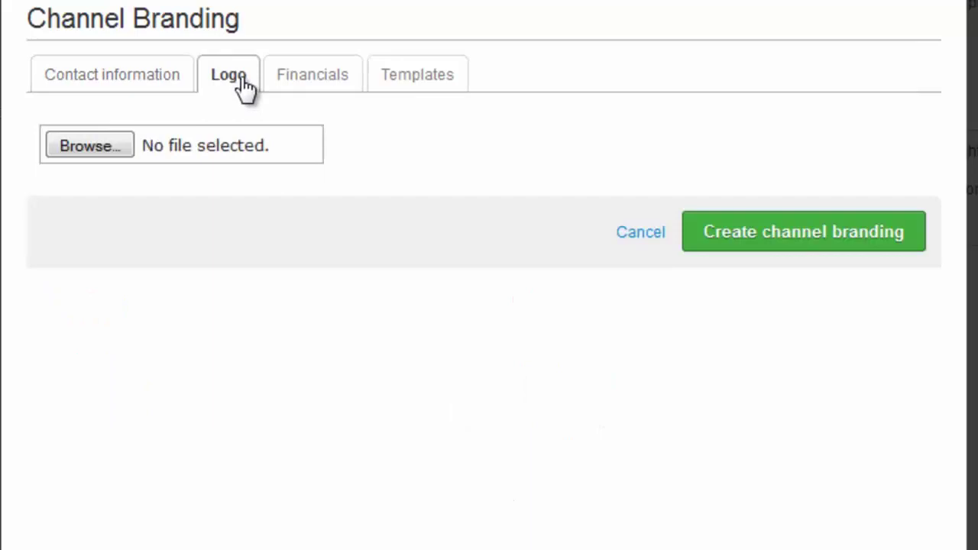
pyautogui.click(311, 85)
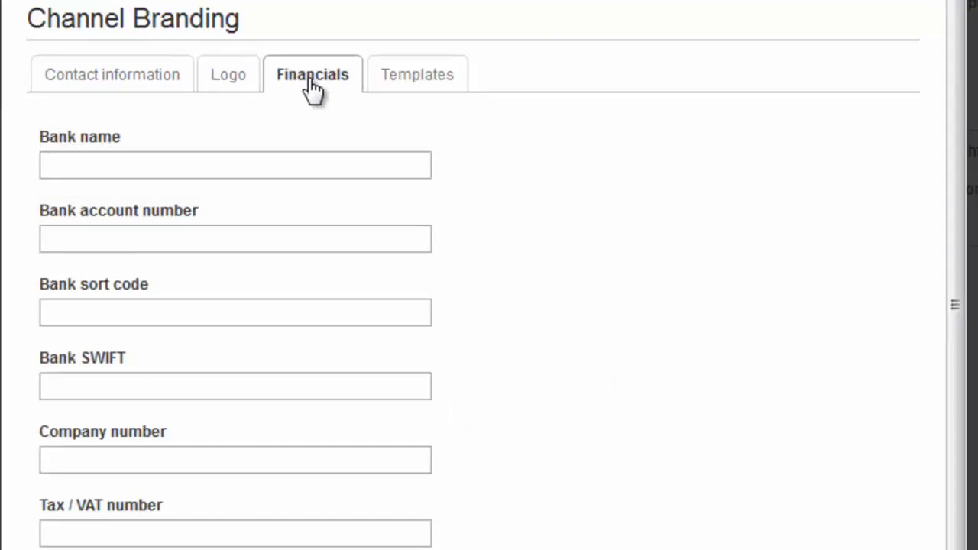
pyautogui.click(420, 86)
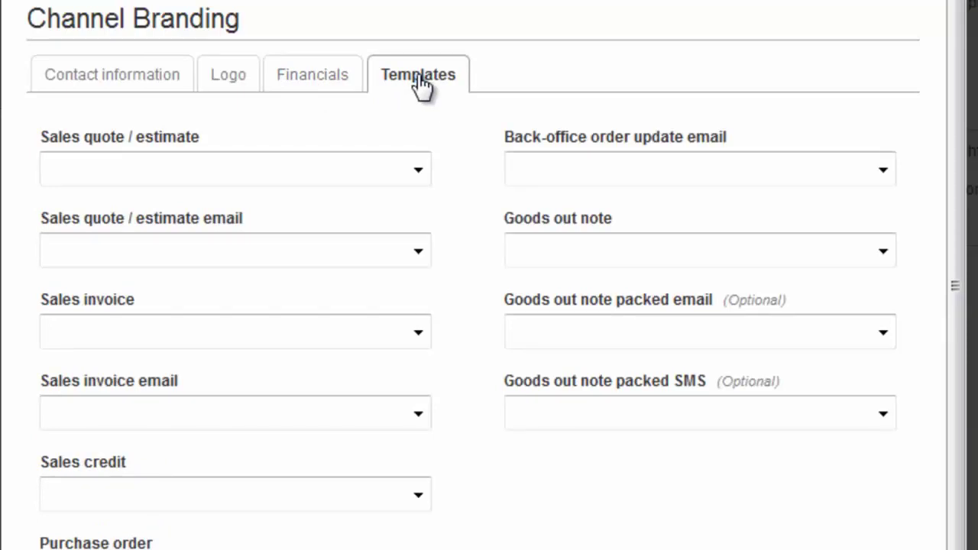
# Assign Quote, Quote#_orderRef_ attached, Invoice, Invoice#_orderRef_ attached and Credit note templates
pyautogui.click(417, 172)
pyautogui.scroll(-1, 424, 252)
pyautogui.moveTo(421, 250); pyautogui.dragTo(406, 364)
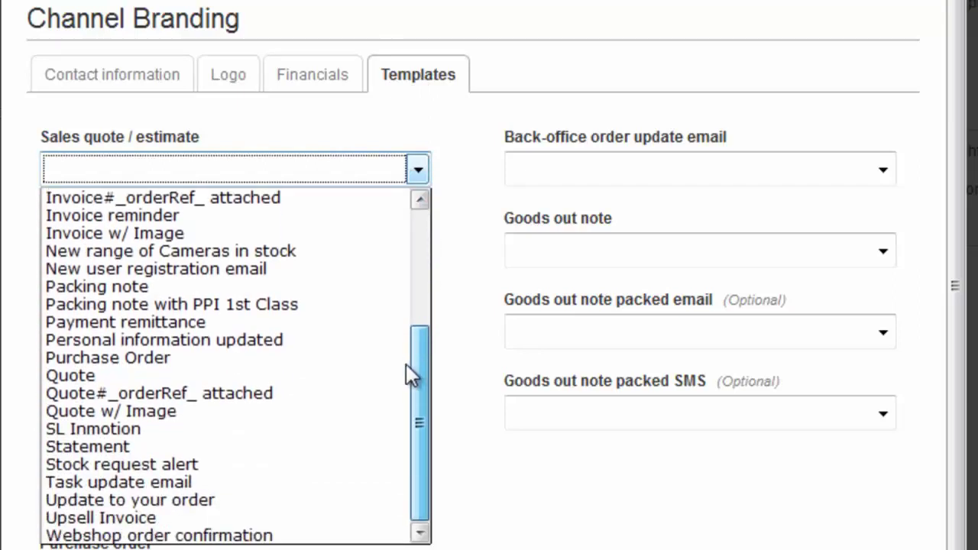
pyautogui.click(354, 375)
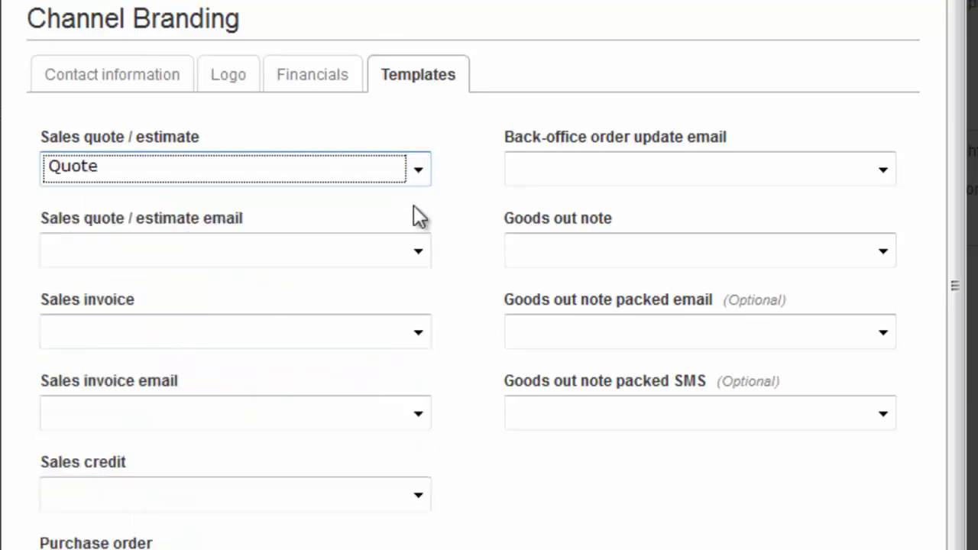
pyautogui.click(417, 251)
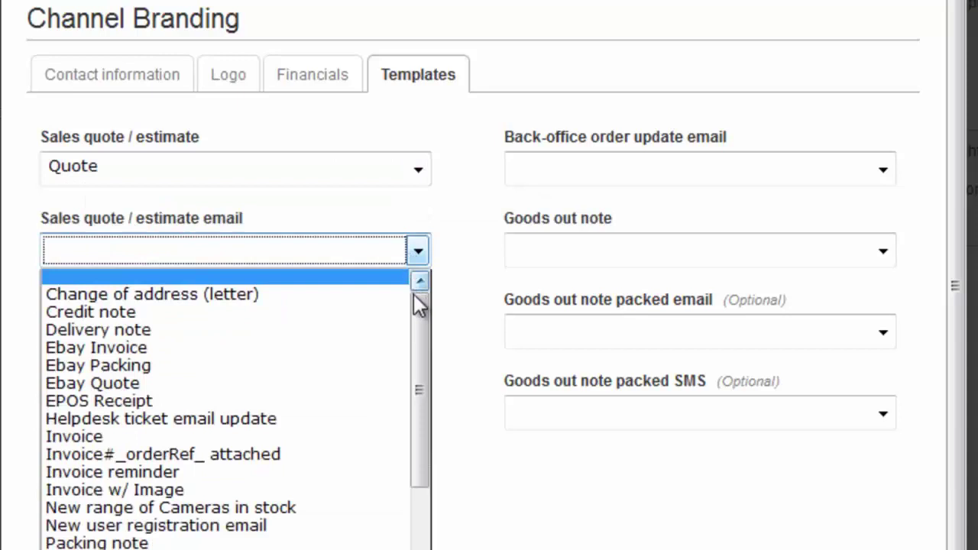
pyautogui.moveTo(423, 313); pyautogui.dragTo(418, 397)
pyautogui.click(310, 520)
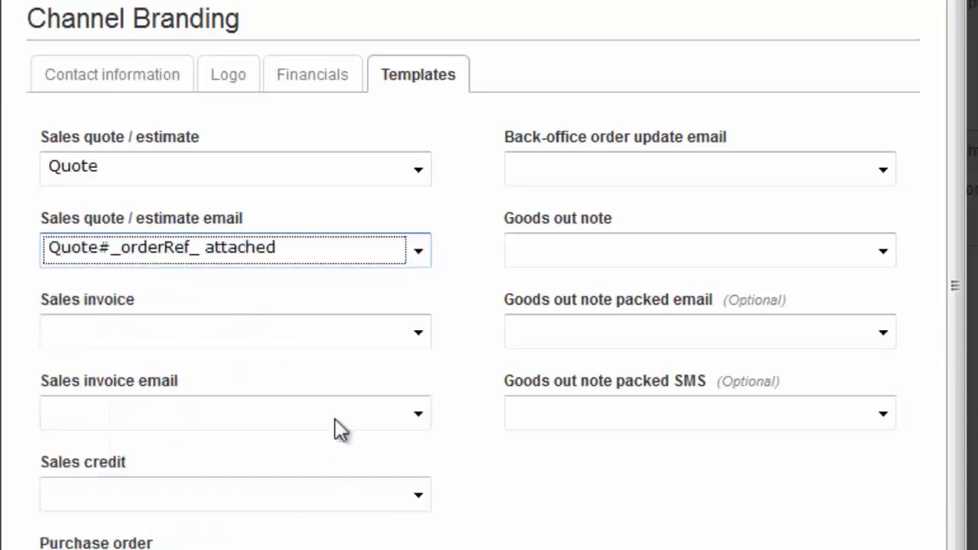
pyautogui.click(374, 334)
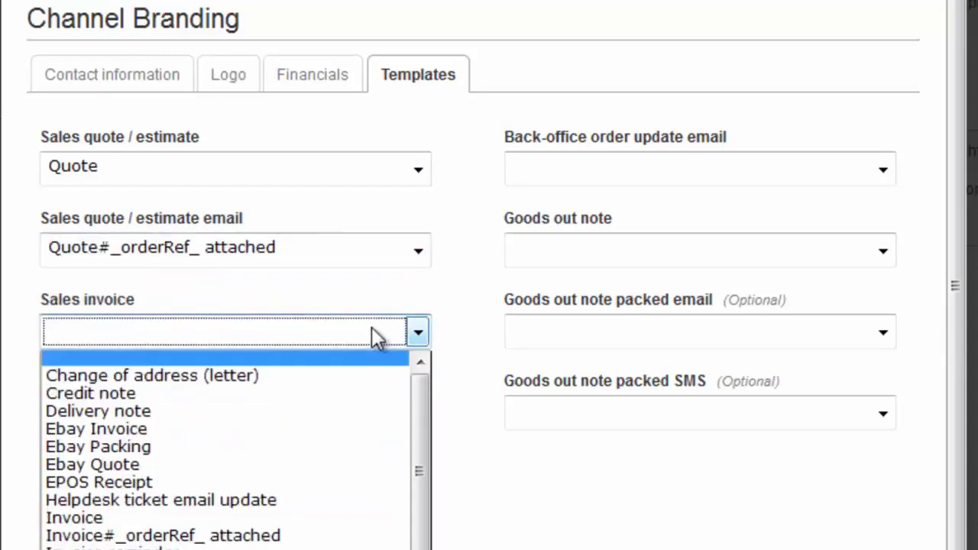
pyautogui.click(331, 518)
pyautogui.click(382, 423)
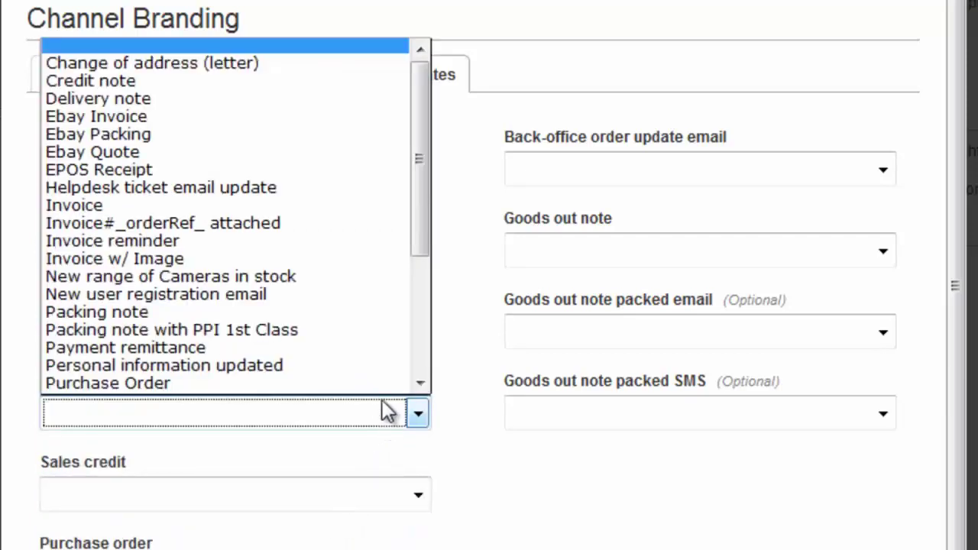
pyautogui.click(321, 214)
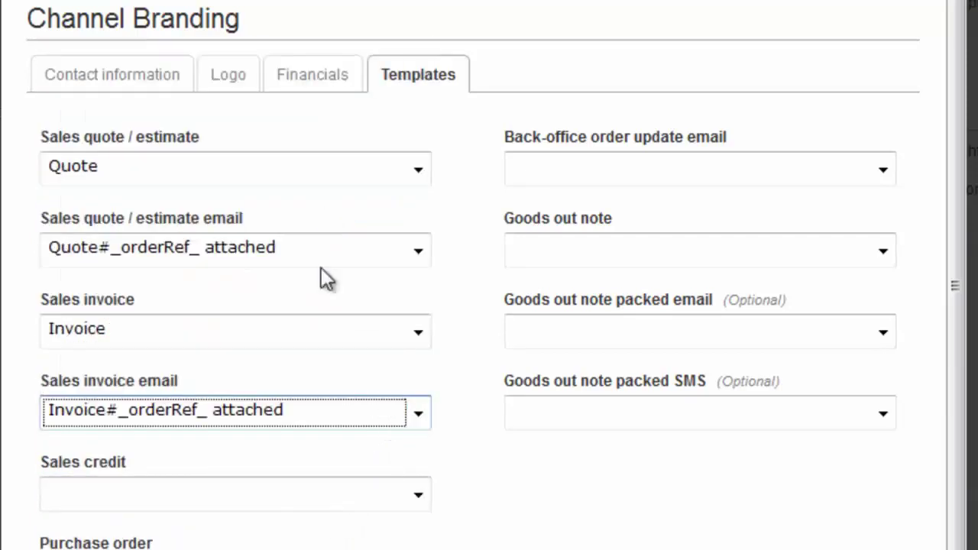
pyautogui.click(341, 493)
pyautogui.click(260, 146)
# Assign Purchase Order, Update to your order and Packing note as goods out note, then create the brand
pyautogui.scroll(-2, 260, 136)
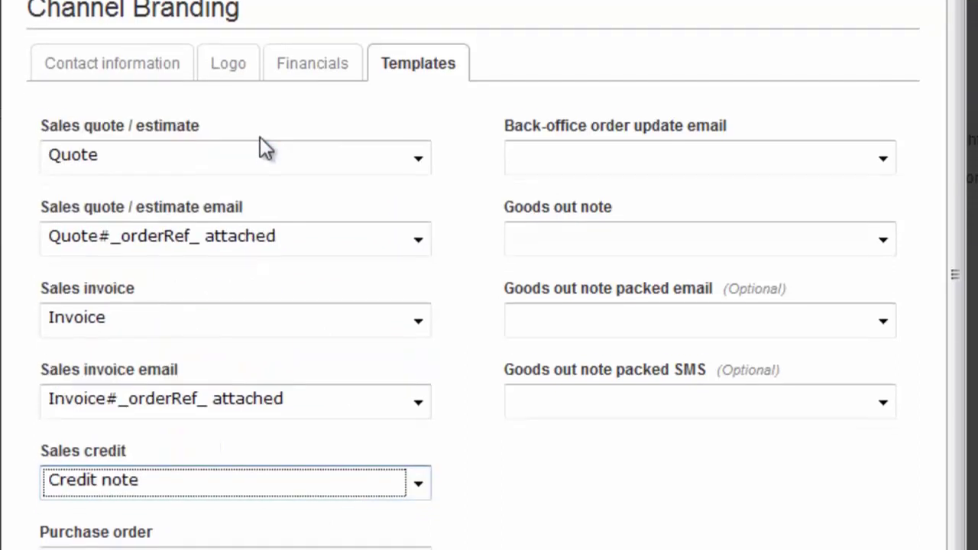
pyautogui.click(300, 497)
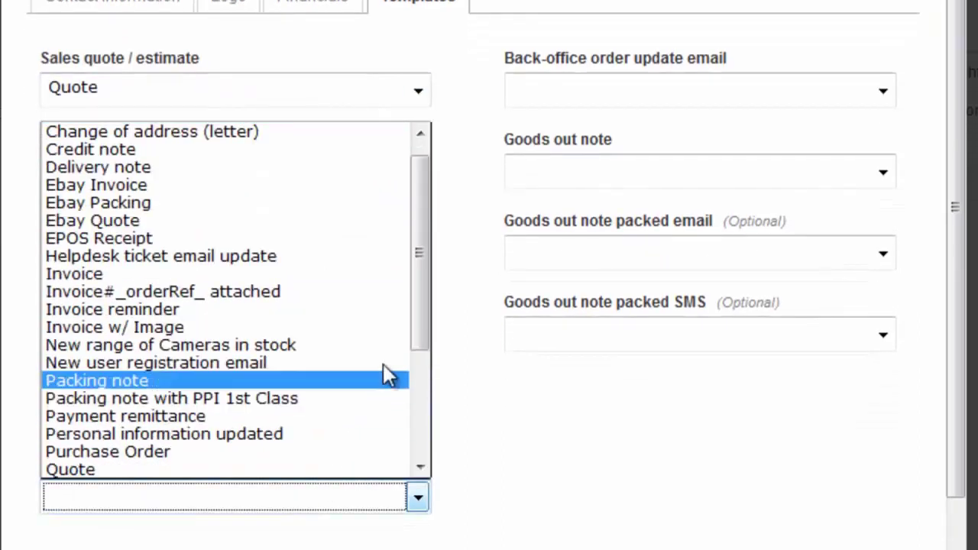
pyautogui.click(344, 457)
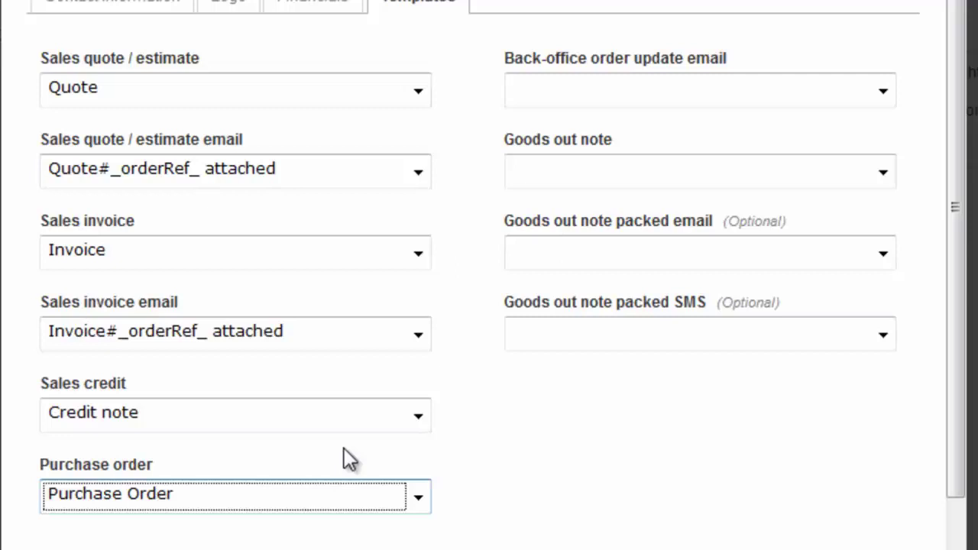
pyautogui.scroll(1, 654, 263)
pyautogui.scroll(1, 653, 264)
pyautogui.click(752, 170)
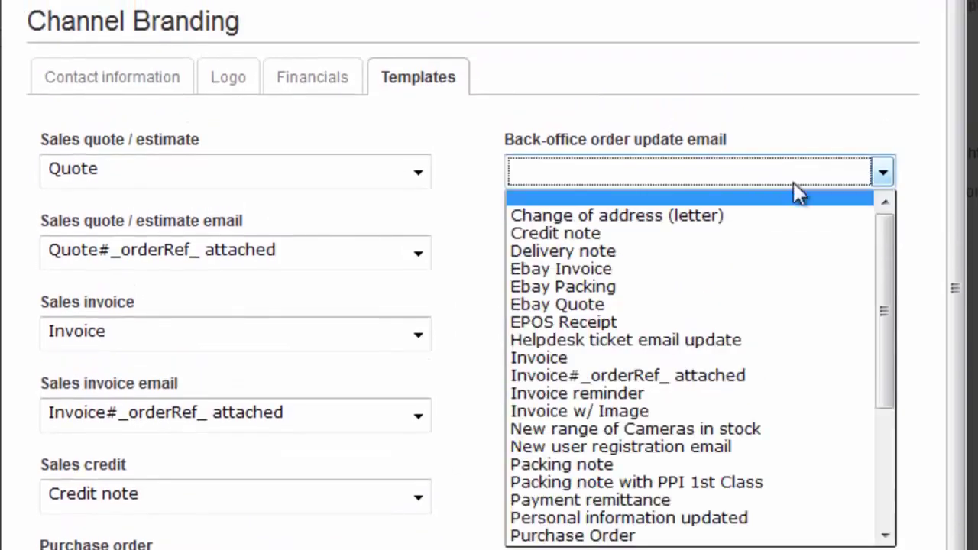
pyautogui.moveTo(887, 244); pyautogui.dragTo(885, 362)
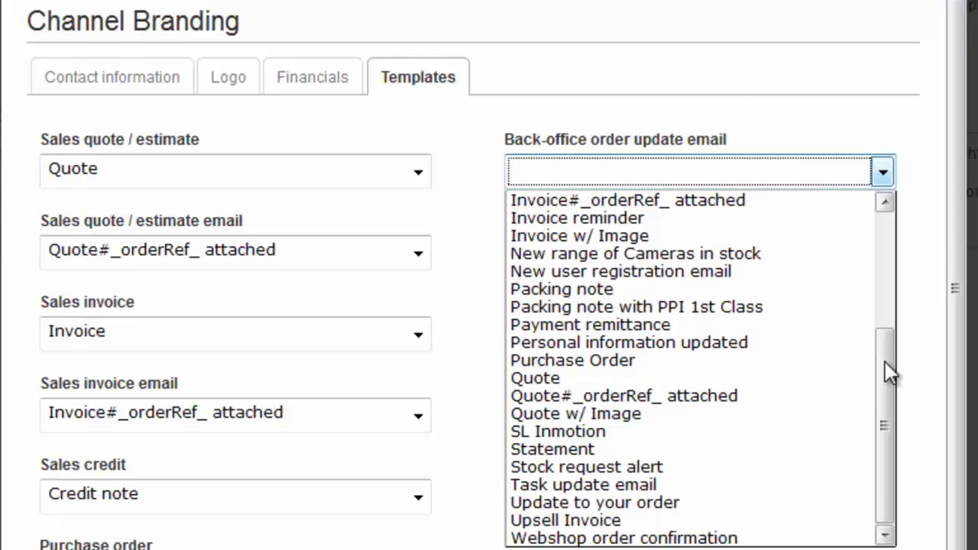
pyautogui.click(745, 499)
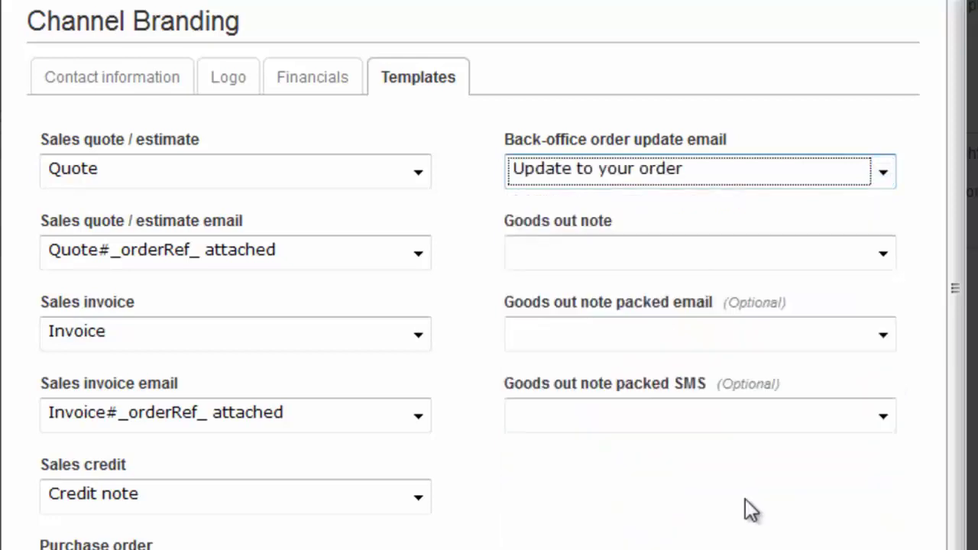
pyautogui.click(854, 252)
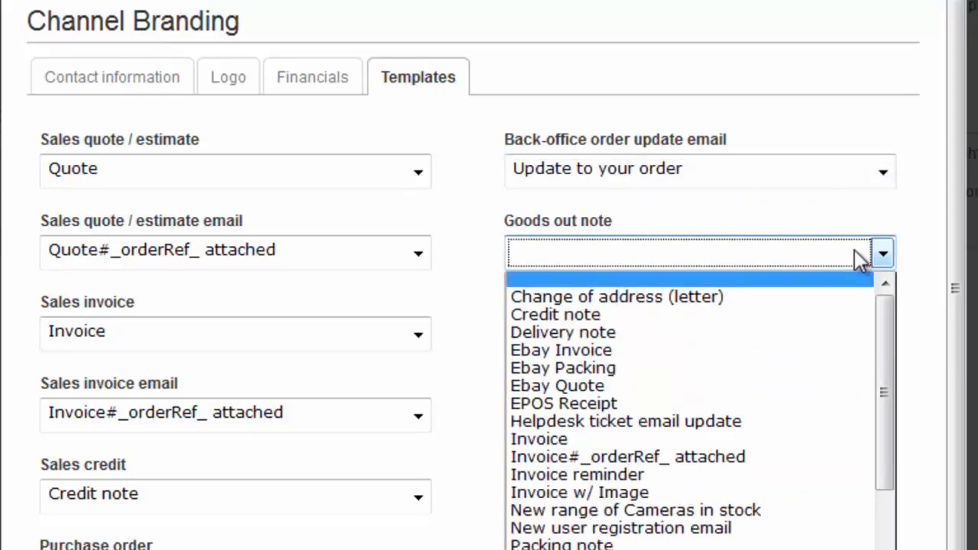
pyautogui.click(772, 544)
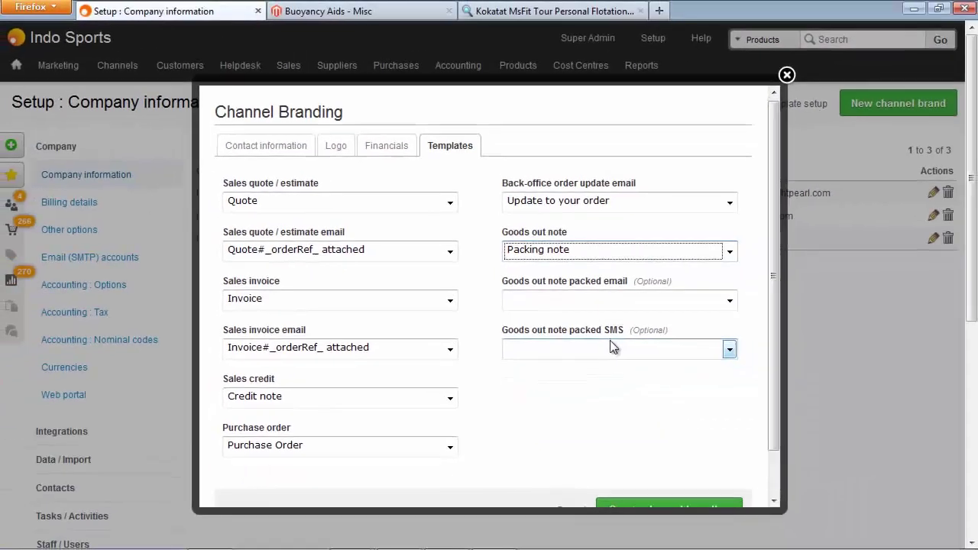
pyautogui.scroll(-2, 833, 493)
pyautogui.click(675, 463)
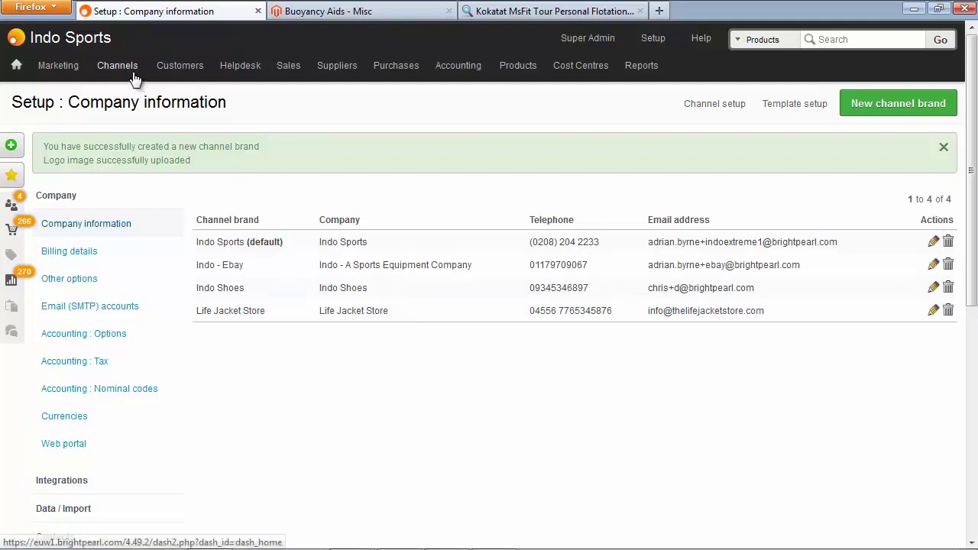
# Set the LifeJacketStore.com channel to use the Life Jacket Store brand and save it
pyautogui.moveTo(133, 79)
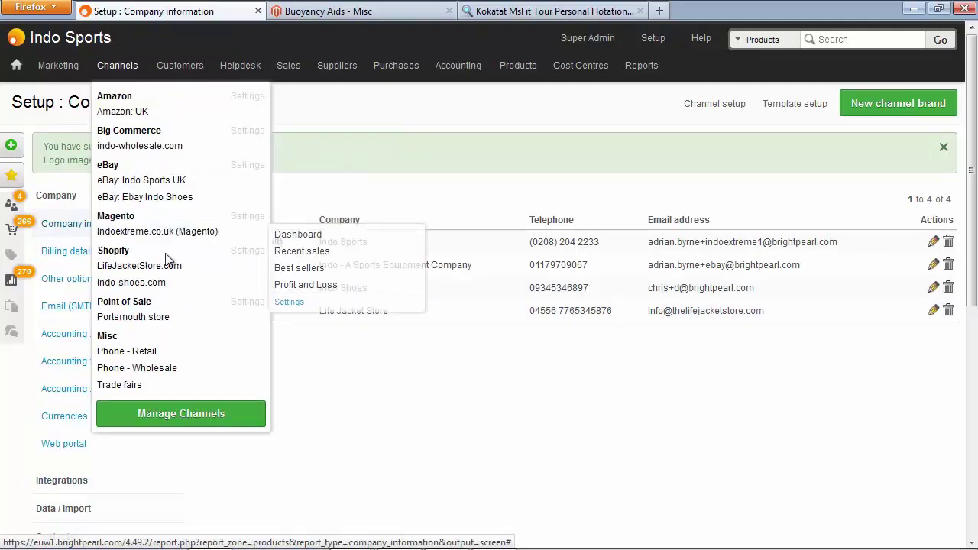
pyautogui.moveTo(168, 267)
pyautogui.click(339, 322)
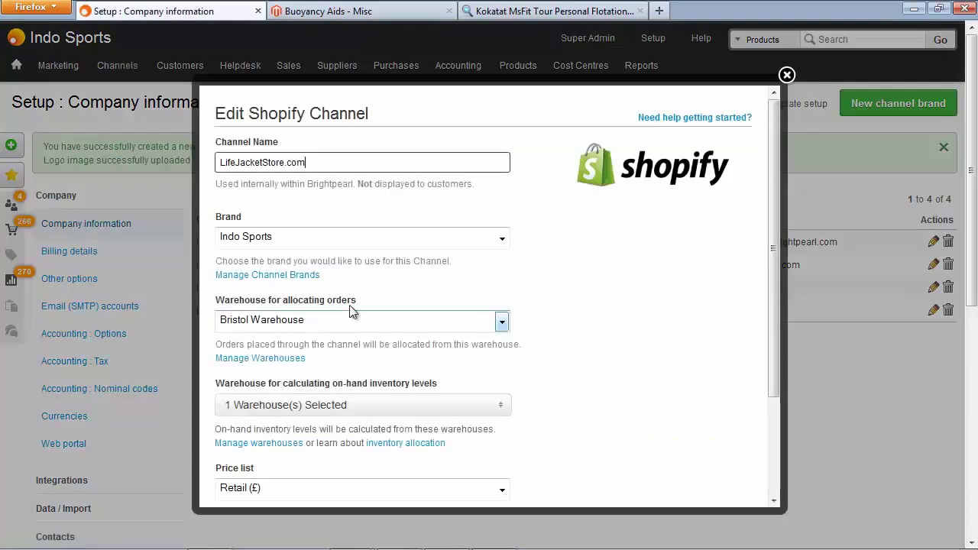
pyautogui.click(367, 239)
pyautogui.click(360, 297)
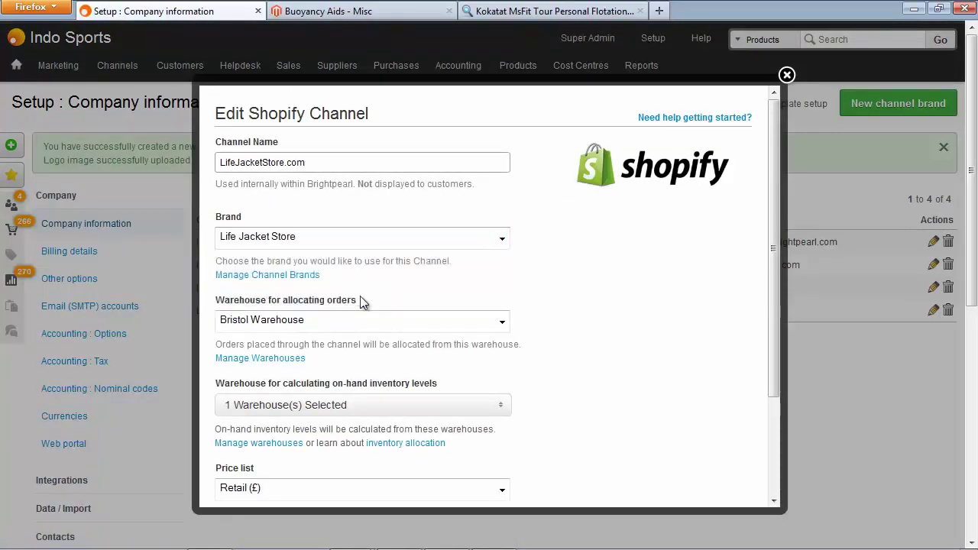
pyautogui.scroll(-3, 357, 296)
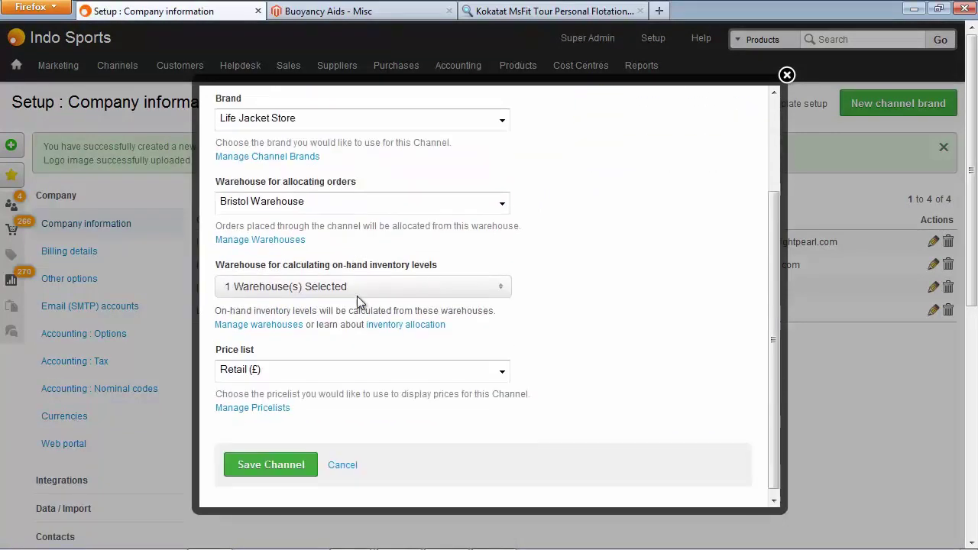
pyautogui.click(302, 463)
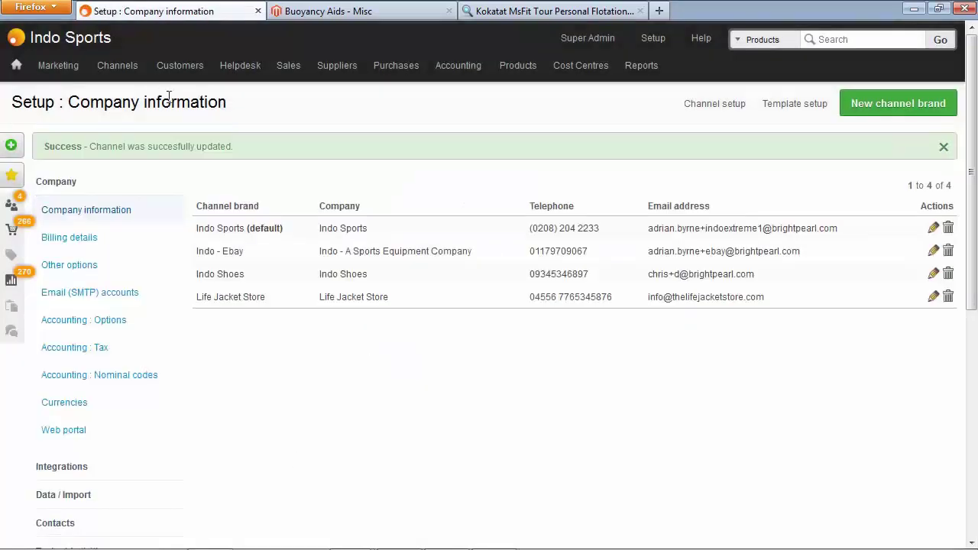
pyautogui.moveTo(134, 77)
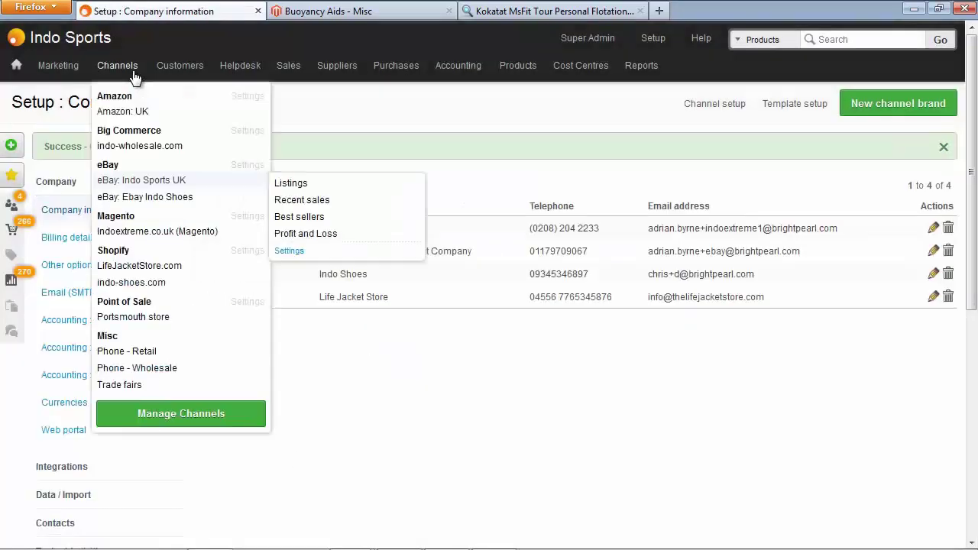
pyautogui.moveTo(173, 267)
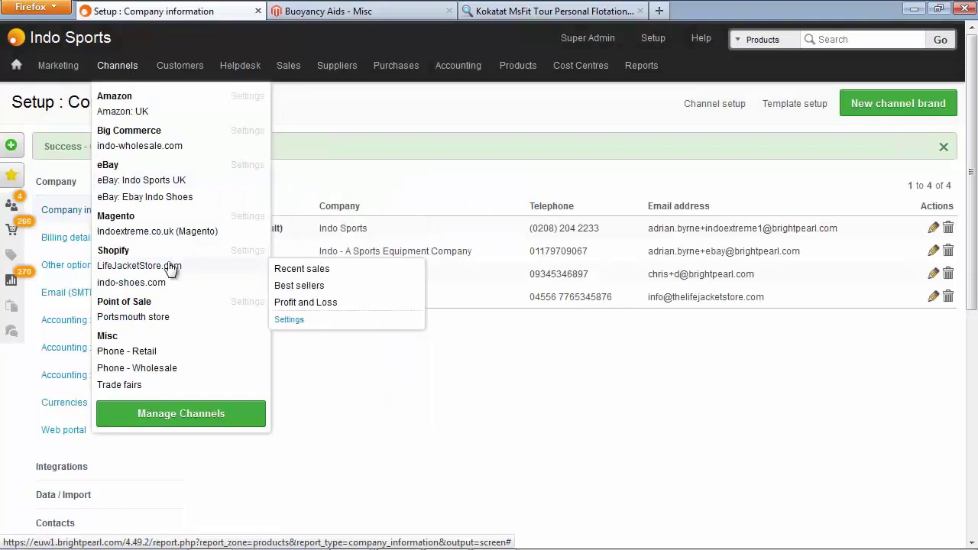
pyautogui.click(295, 269)
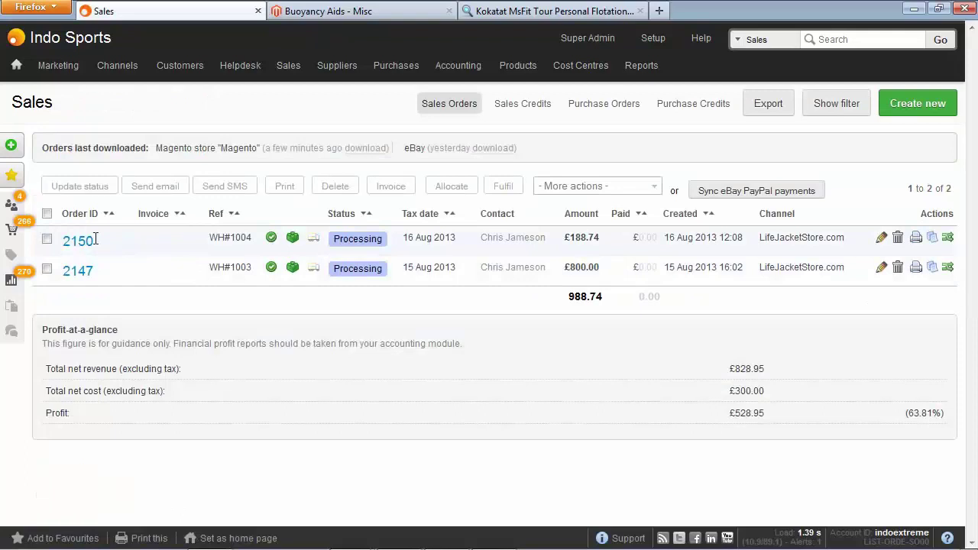
pyautogui.click(88, 242)
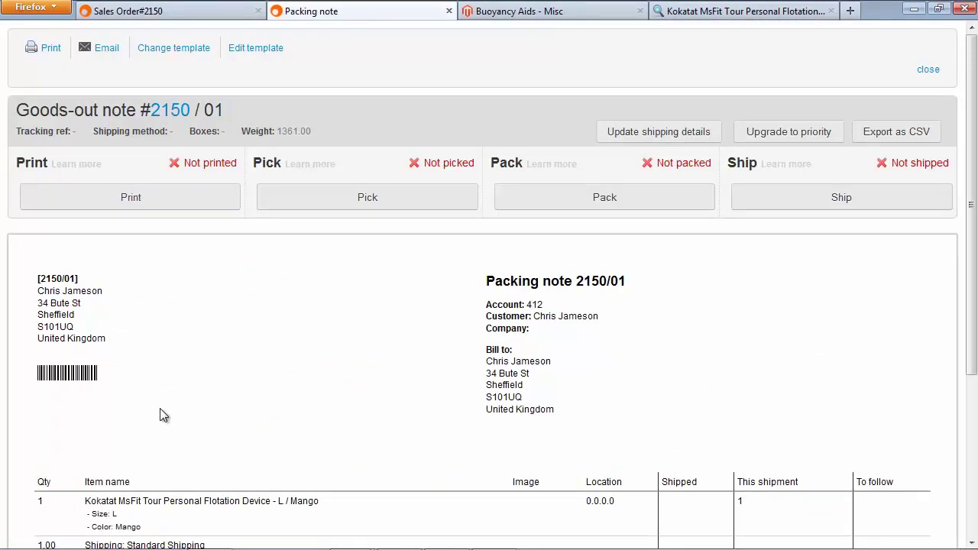
pyautogui.scroll(-5, 163, 415)
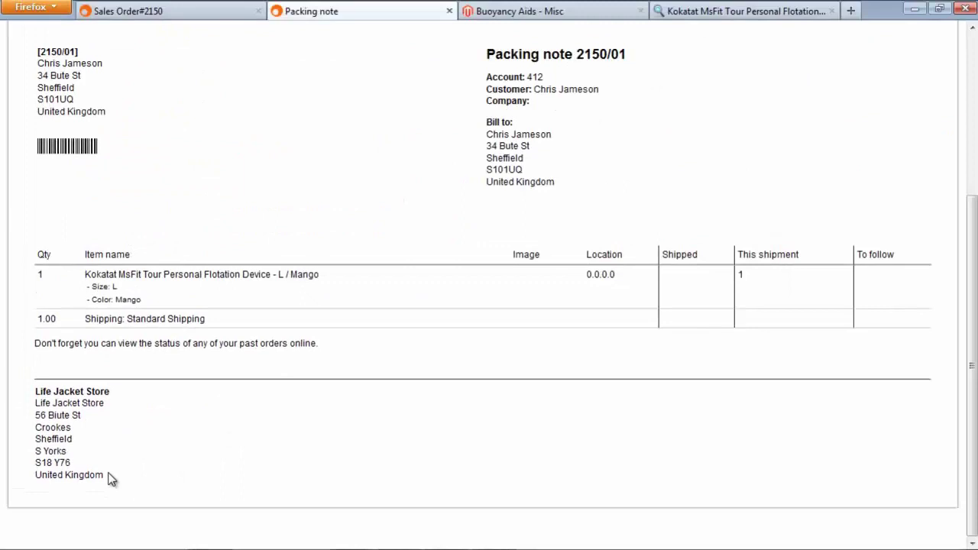
pyautogui.scroll(10, 109, 479)
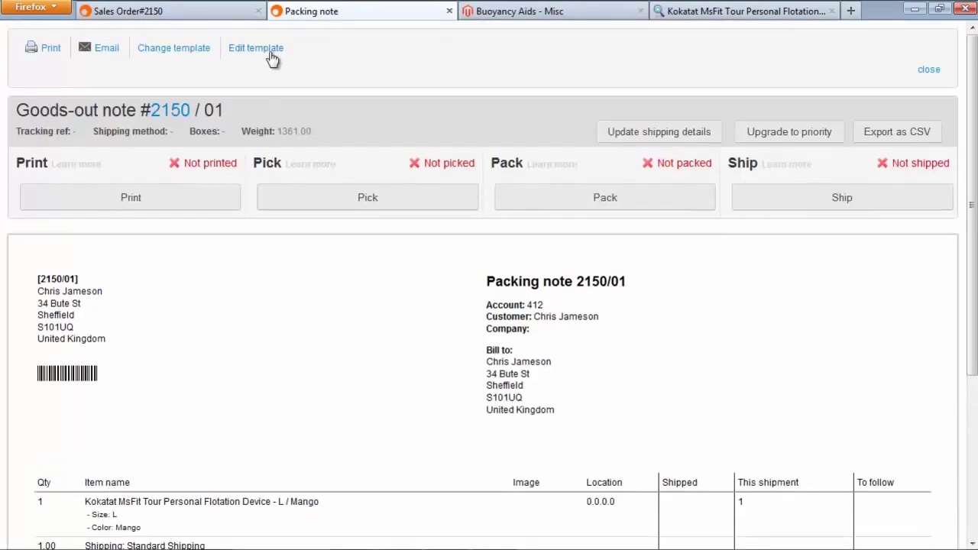
pyautogui.click(269, 50)
pyautogui.scroll(-5, 268, 48)
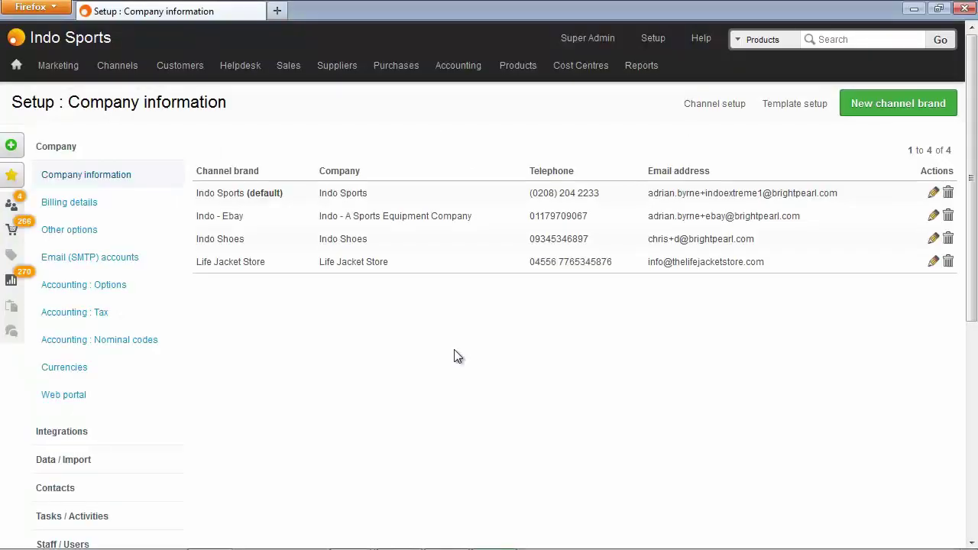
# Open the Packing note template from Setup's Document templates list
pyautogui.scroll(-8, 454, 350)
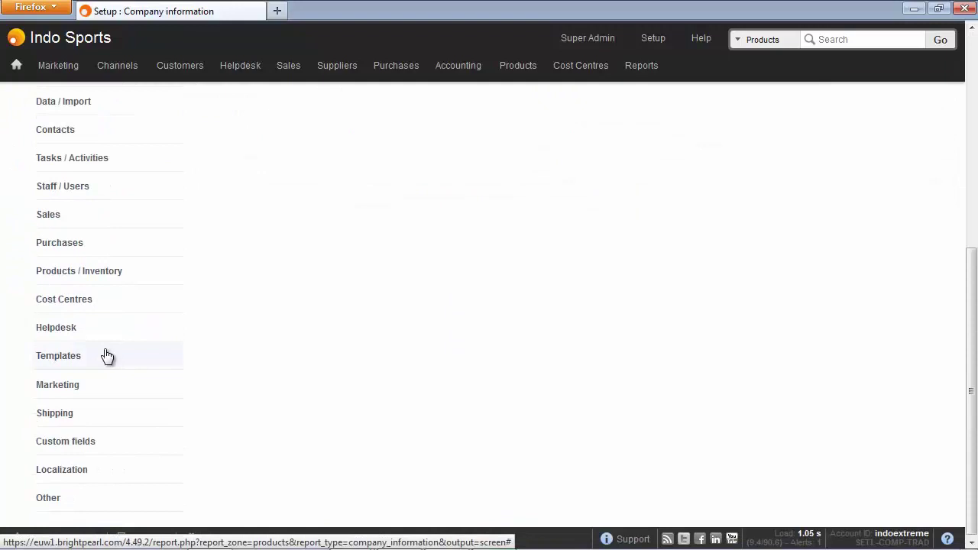
pyautogui.click(104, 357)
pyautogui.click(105, 301)
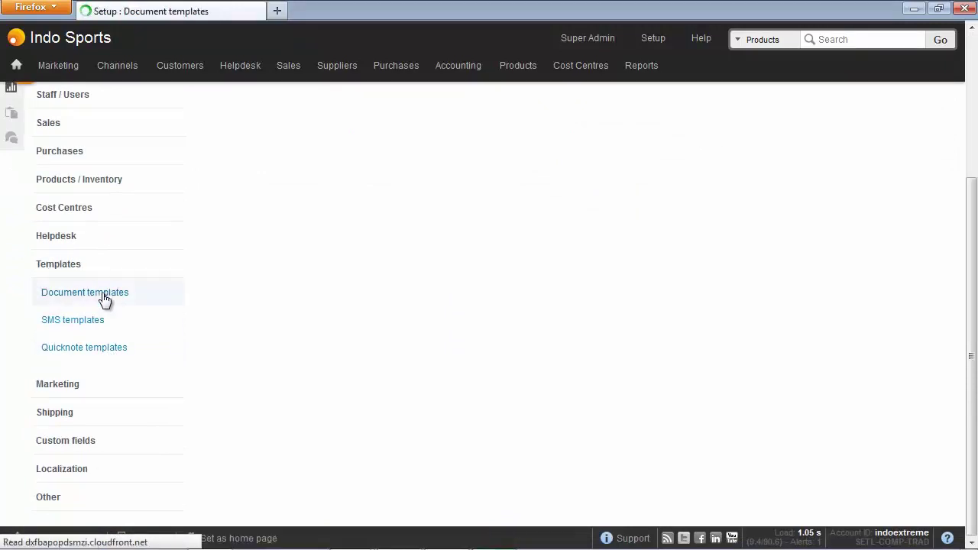
pyautogui.scroll(-5, 335, 292)
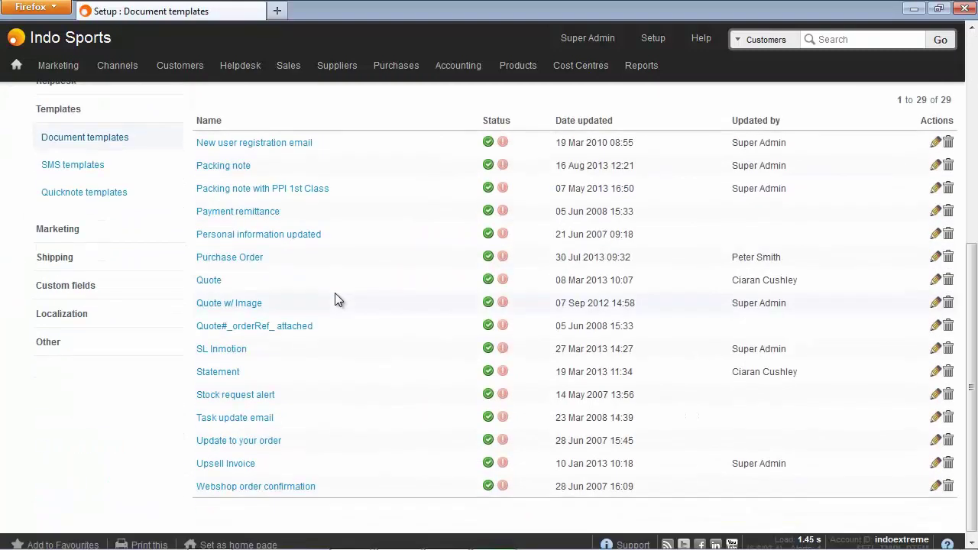
pyautogui.click(225, 170)
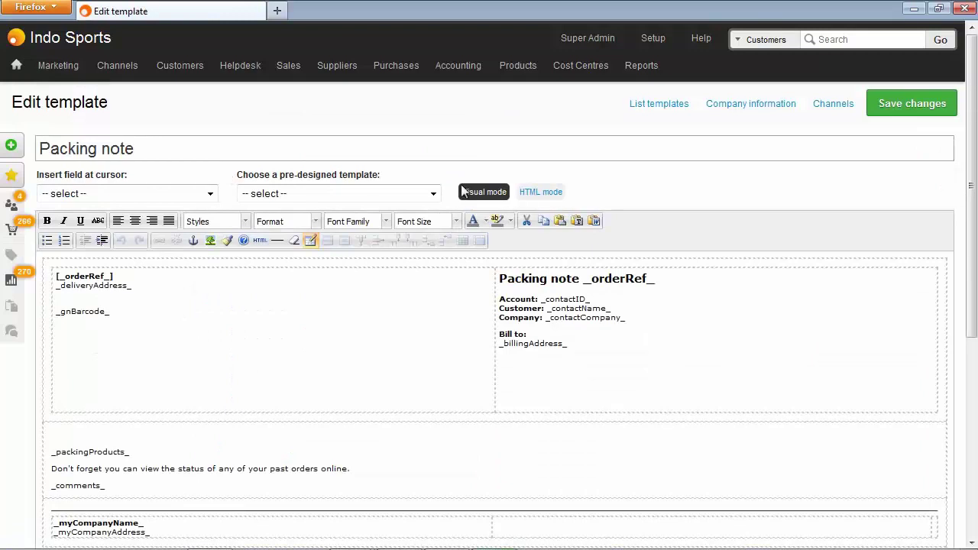
# Select and copy the Packing note template's entire HTML source
pyautogui.click(538, 192)
pyautogui.click(199, 252)
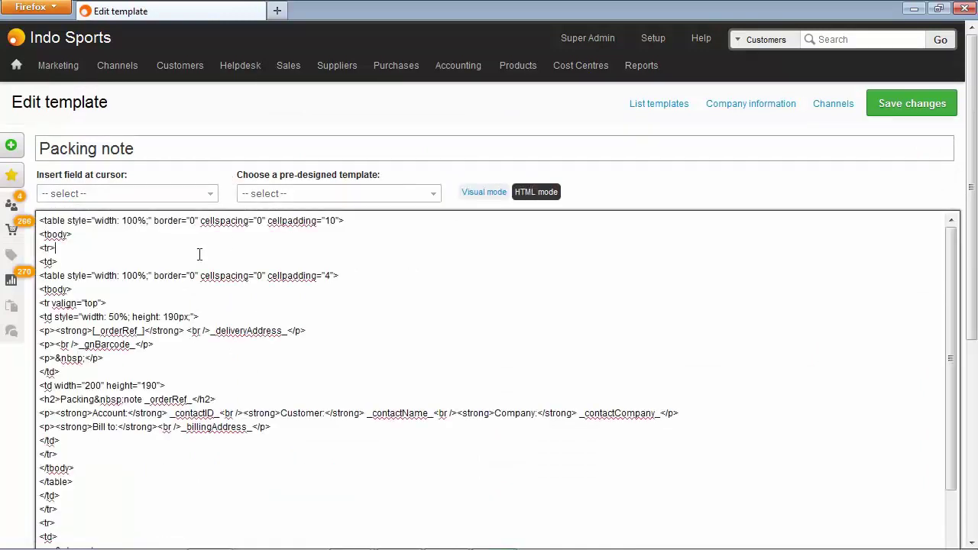
pyautogui.hotkey('ctrl', 'a')
pyautogui.rightClick(169, 226)
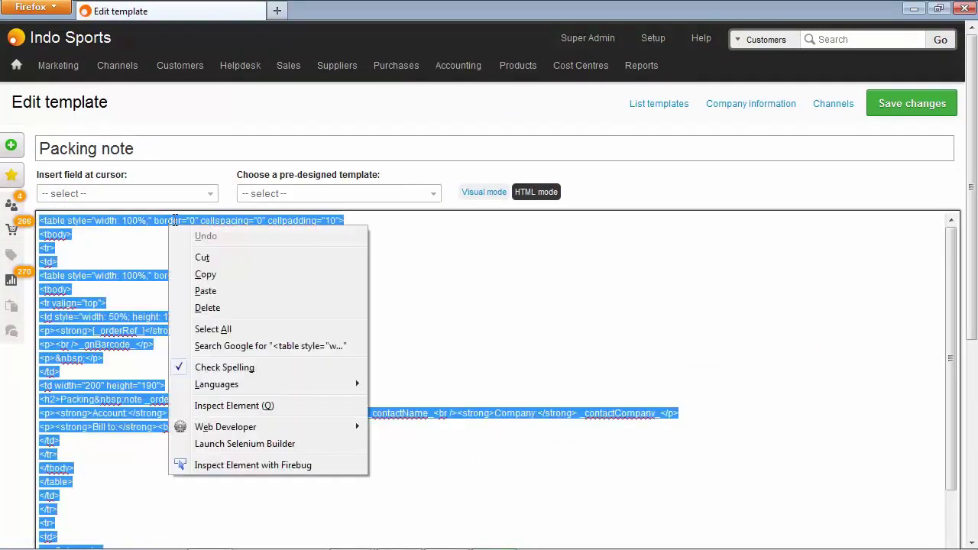
pyautogui.click(224, 280)
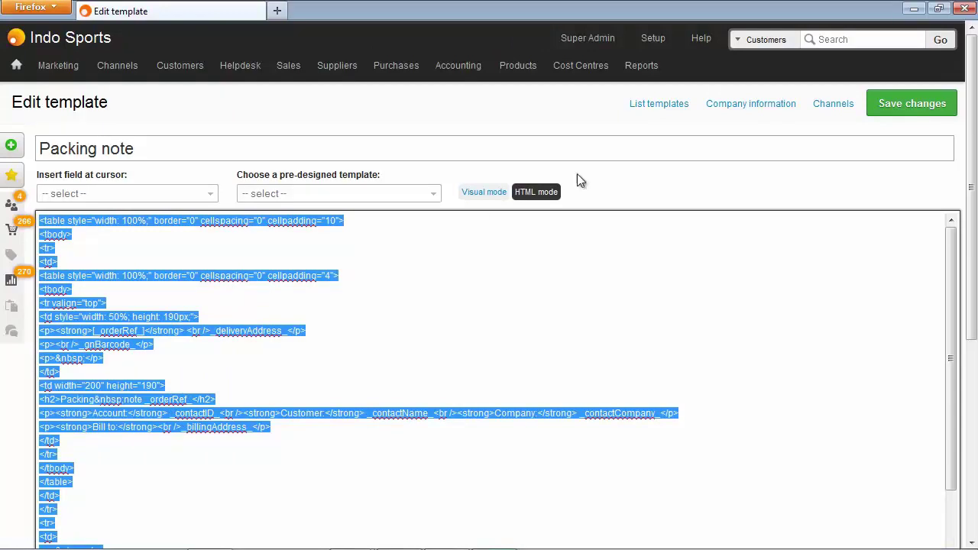
# Add a new document template named Packing note (LJS) and switch it to HTML mode
pyautogui.click(659, 107)
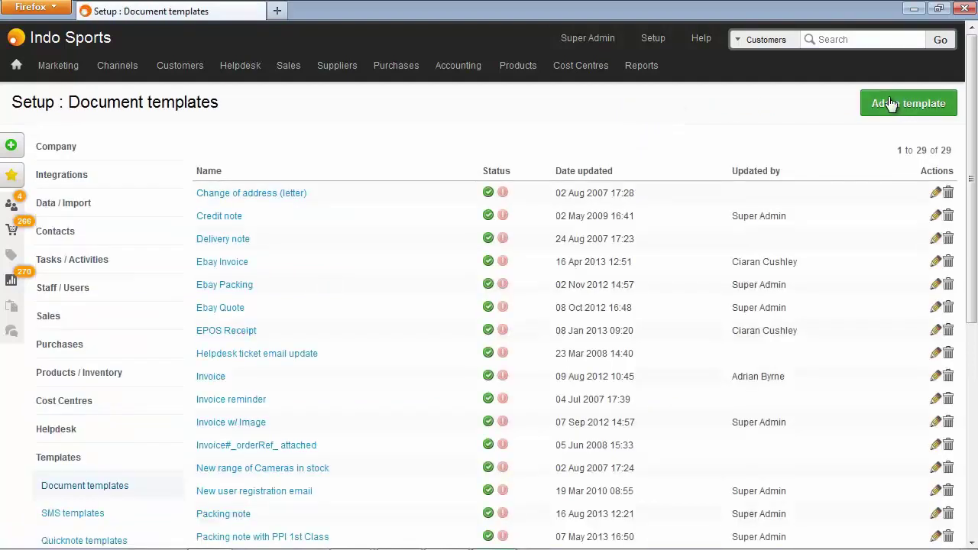
pyautogui.click(893, 103)
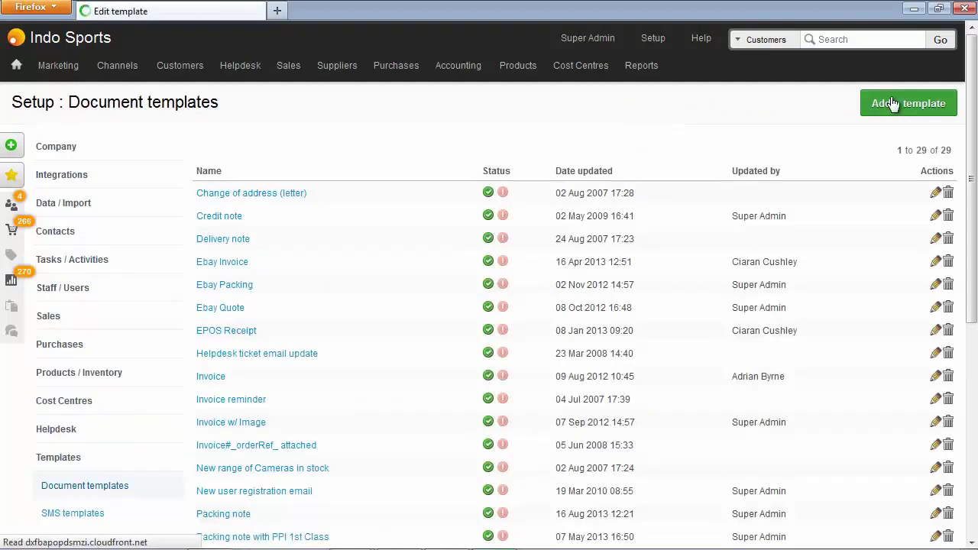
pyautogui.write('packing')
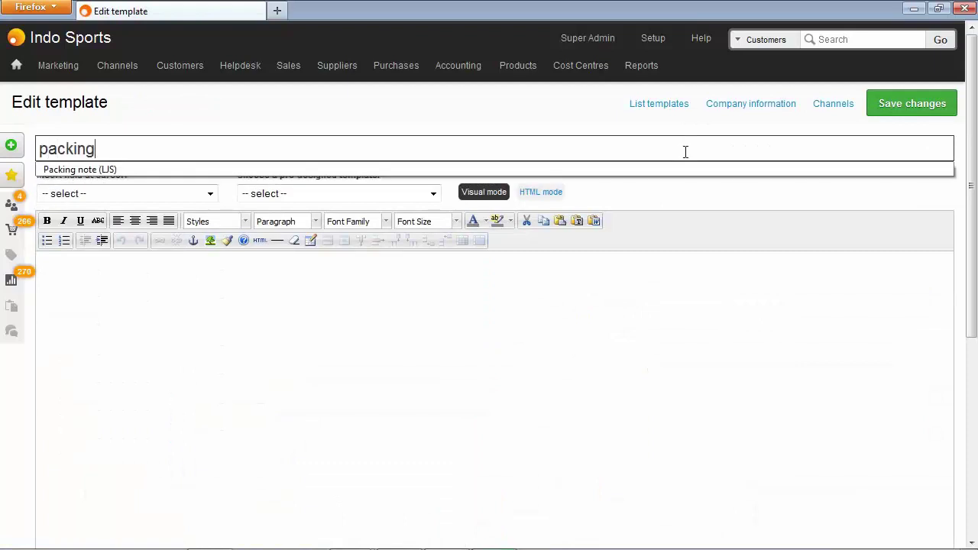
pyautogui.press('Down')
pyautogui.press('Return')
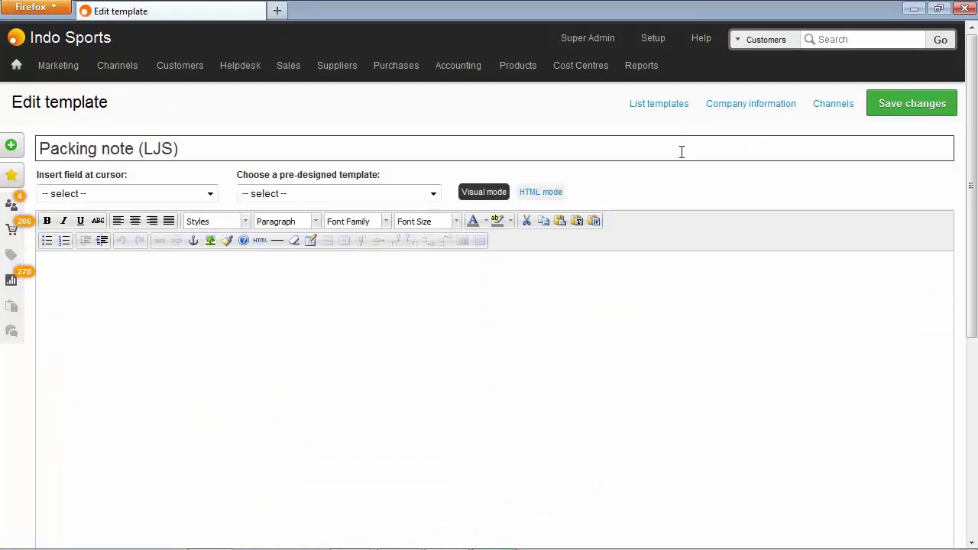
pyautogui.click(543, 191)
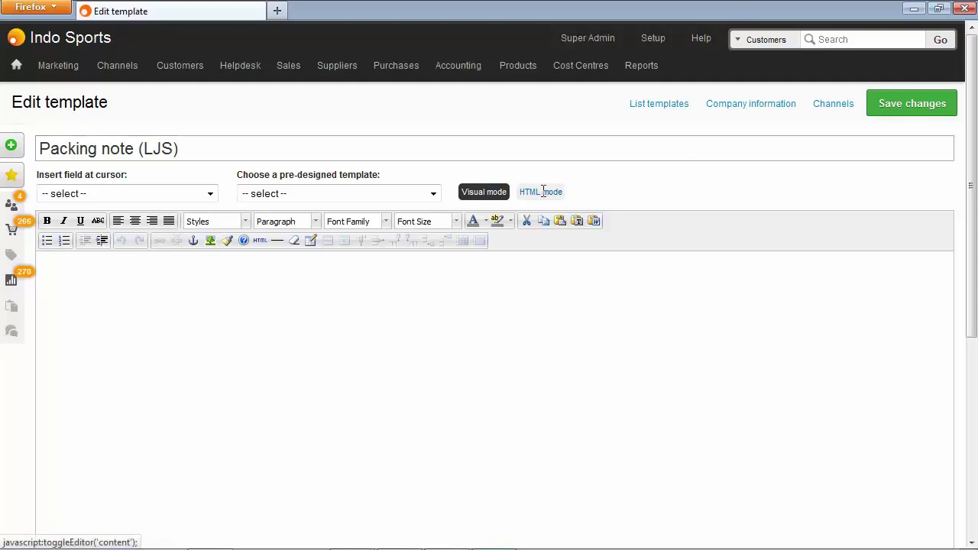
# Paste the copied packing note HTML into the empty Packing note (LJS) template editor
pyautogui.rightClick(275, 266)
pyautogui.click(318, 332)
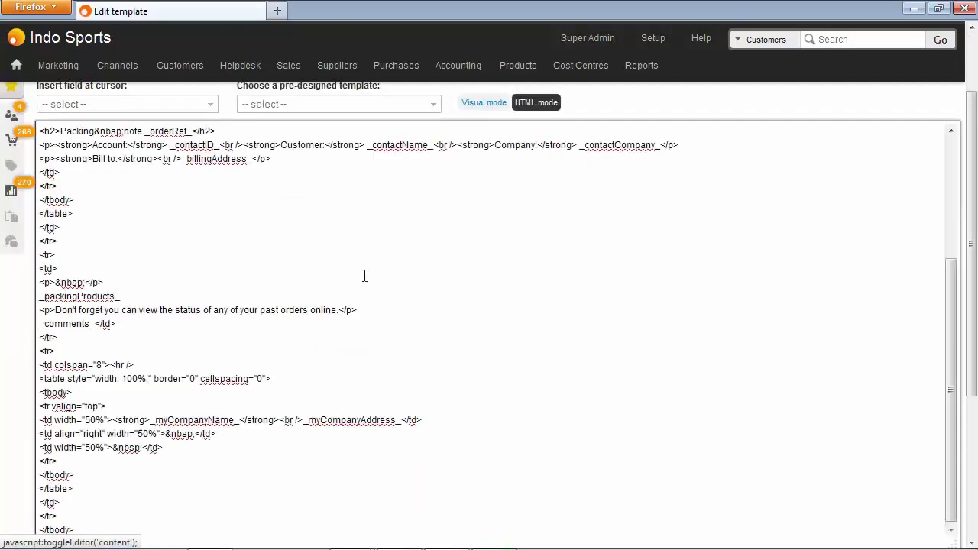
pyautogui.scroll(3, 383, 255)
# In Visual mode, add a blank line above the Packing note heading
pyautogui.click(489, 107)
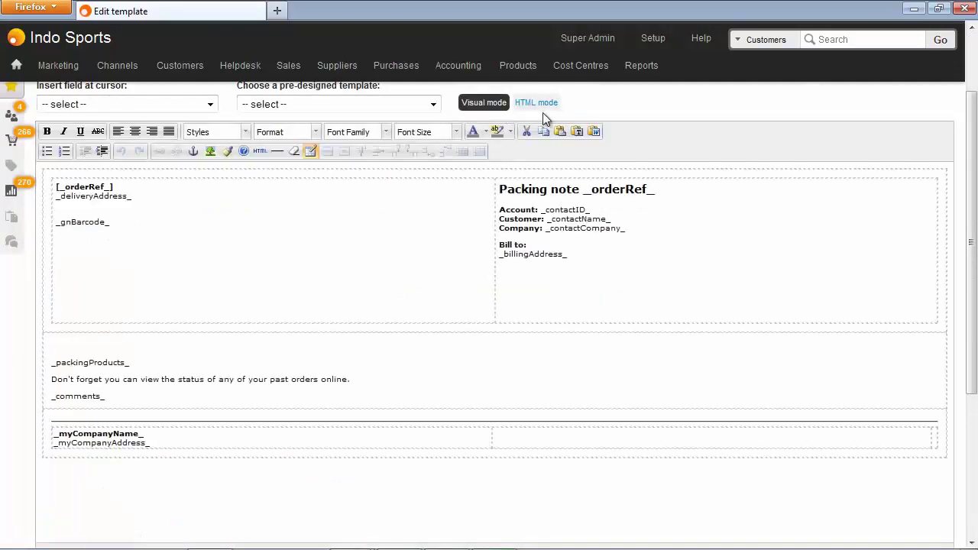
pyautogui.scroll(2, 148, 313)
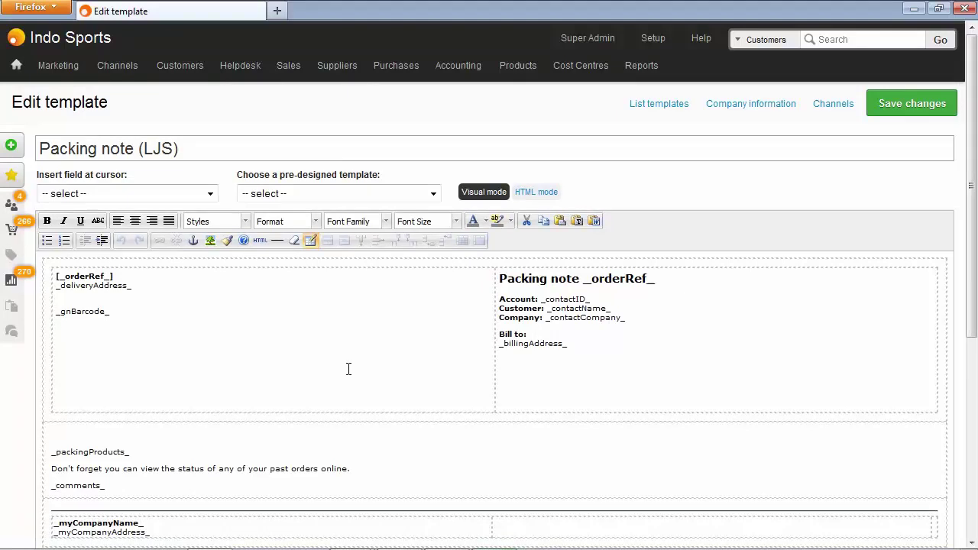
pyautogui.click(124, 312)
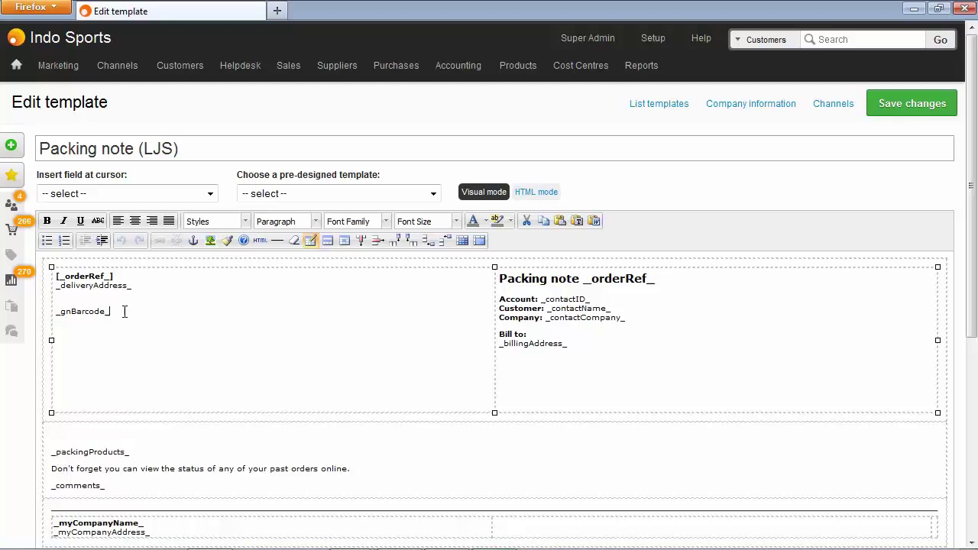
pyautogui.click(499, 279)
pyautogui.press('Return')
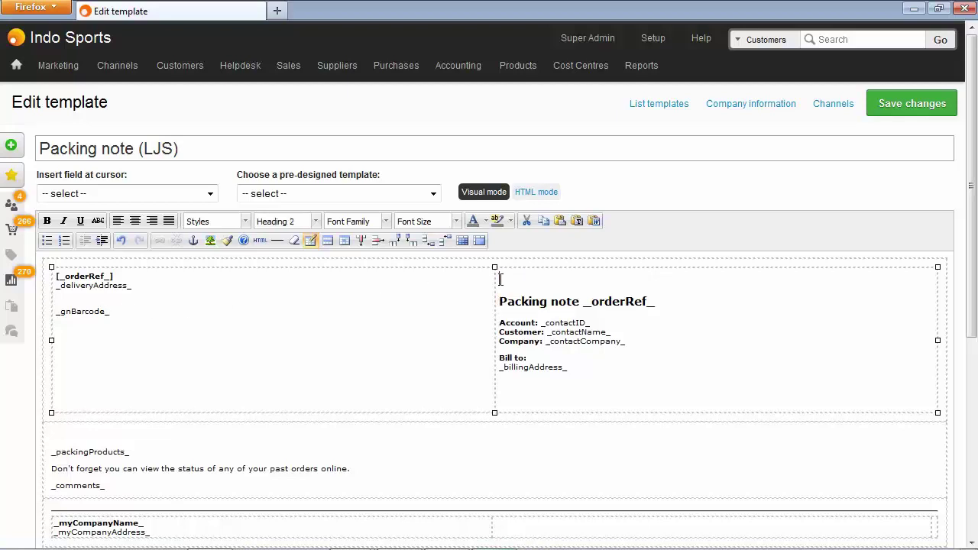
pyautogui.click(214, 196)
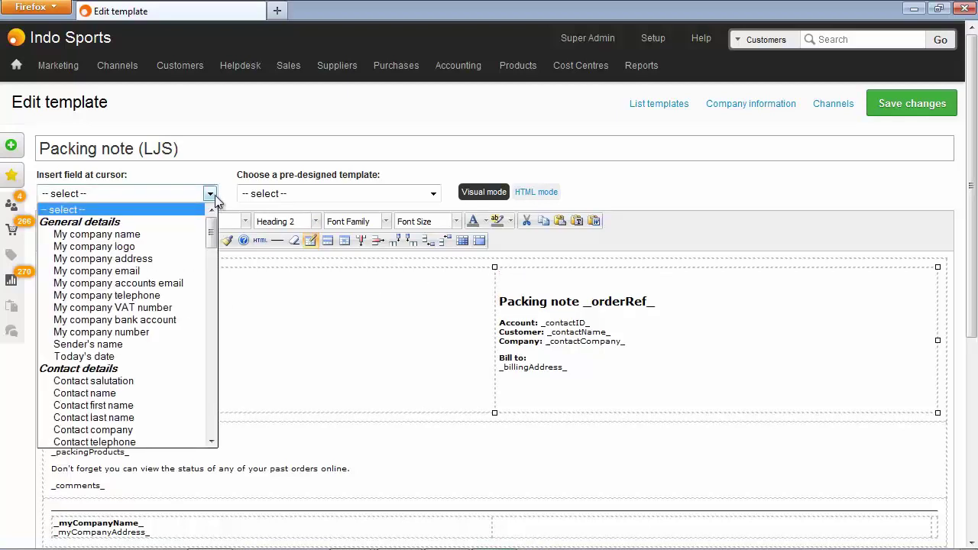
# Insert the %logo% field above the heading; replace the closing lines with the 10%-off DUYT88345 thank-you message
pyautogui.click(180, 247)
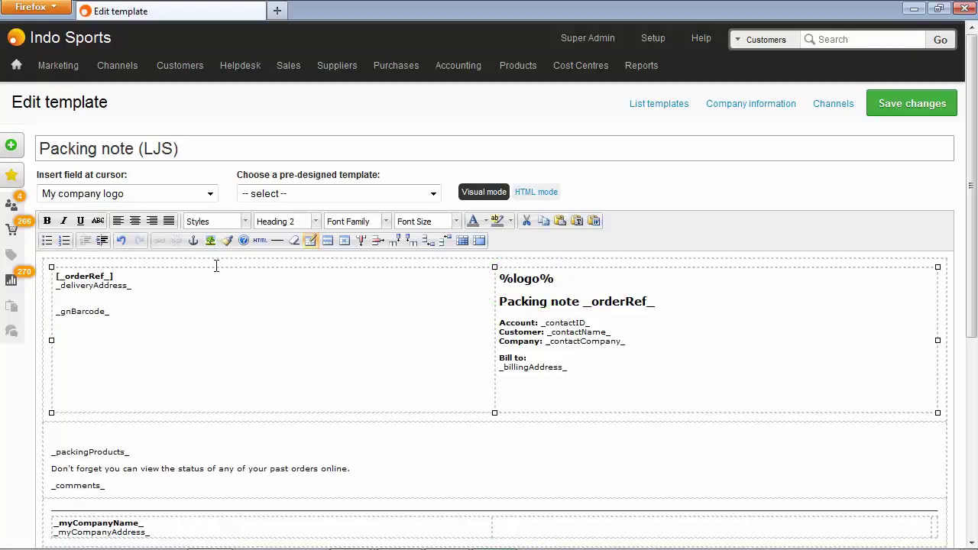
pyautogui.moveTo(51, 469); pyautogui.dragTo(112, 479)
pyautogui.hotkey('ctrl', 'v')
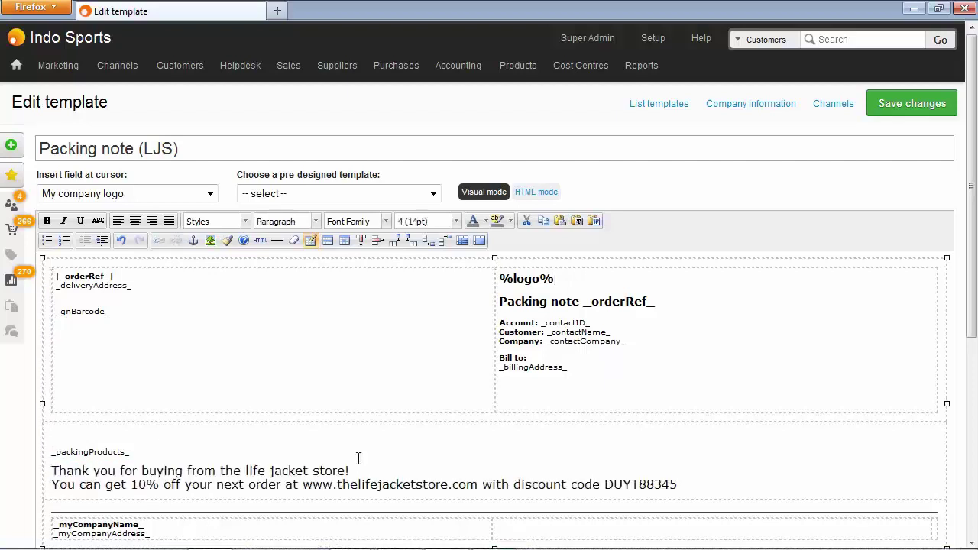
pyautogui.click(688, 483)
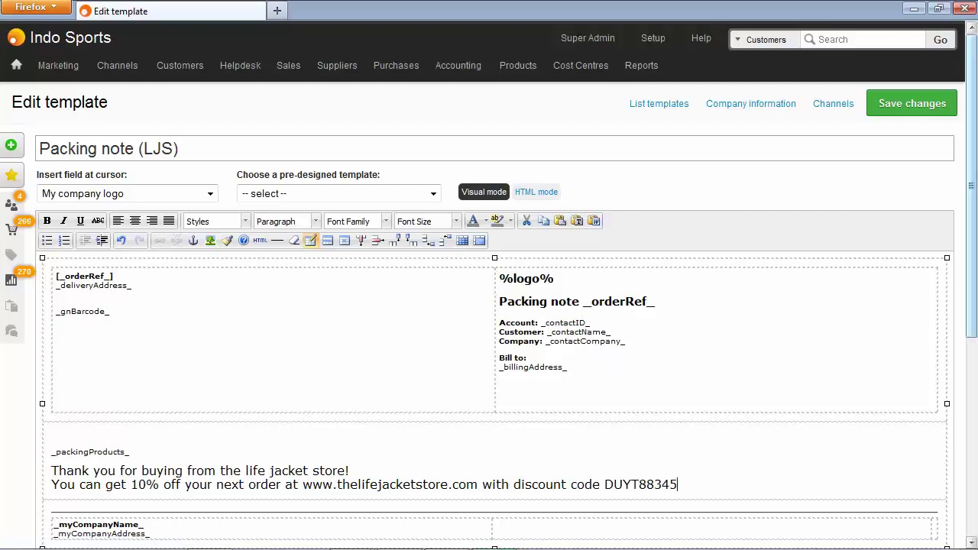
# Save the template and set Packing note (LJS) as Life Jacket Store's goods out note template
pyautogui.click(919, 106)
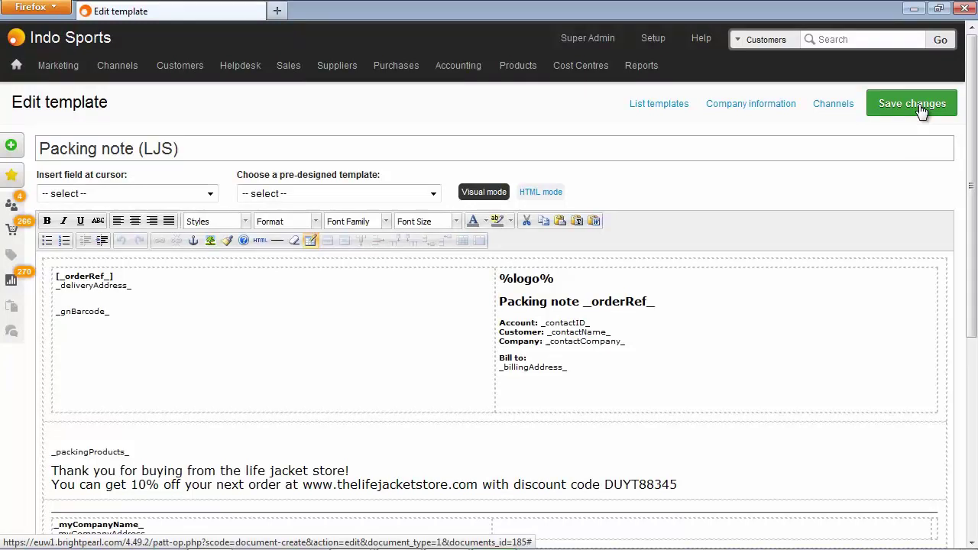
pyautogui.click(655, 40)
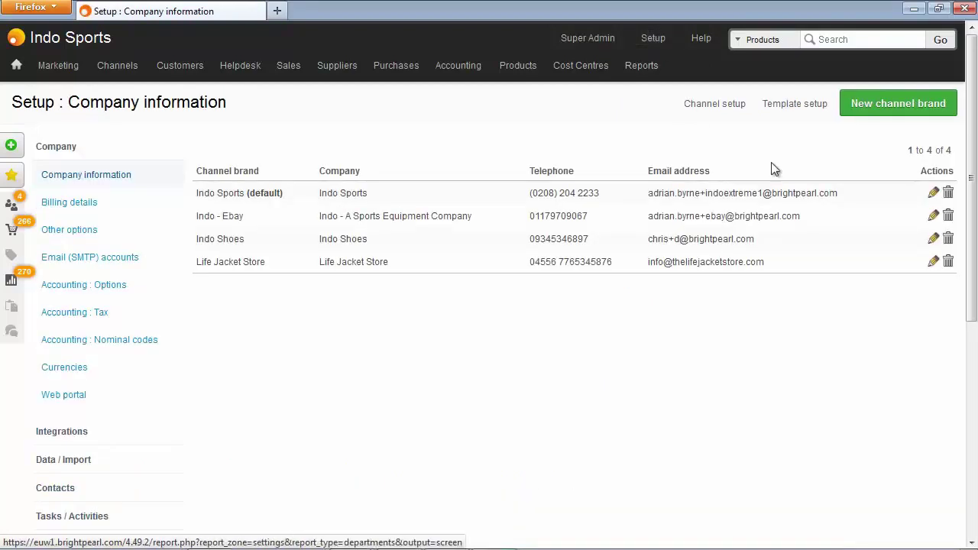
pyautogui.click(934, 261)
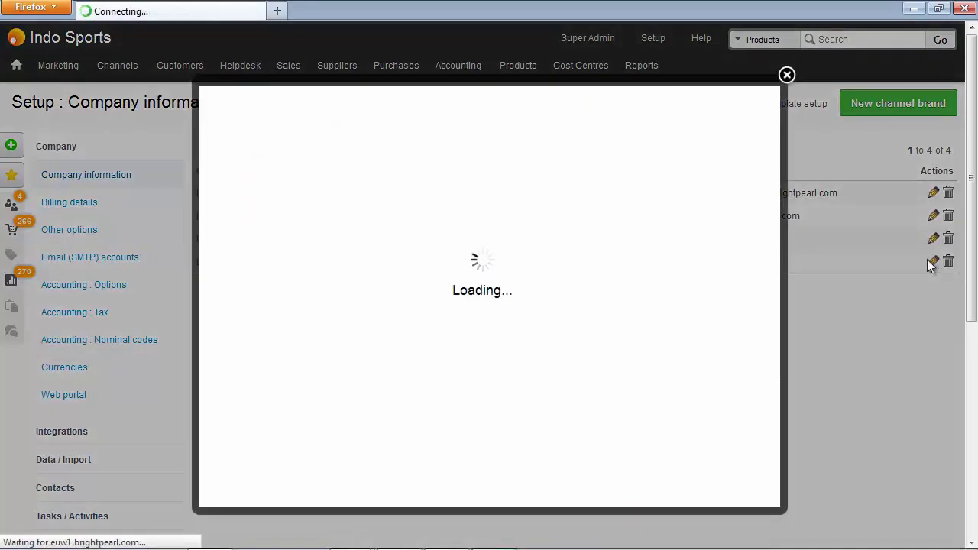
pyautogui.click(475, 153)
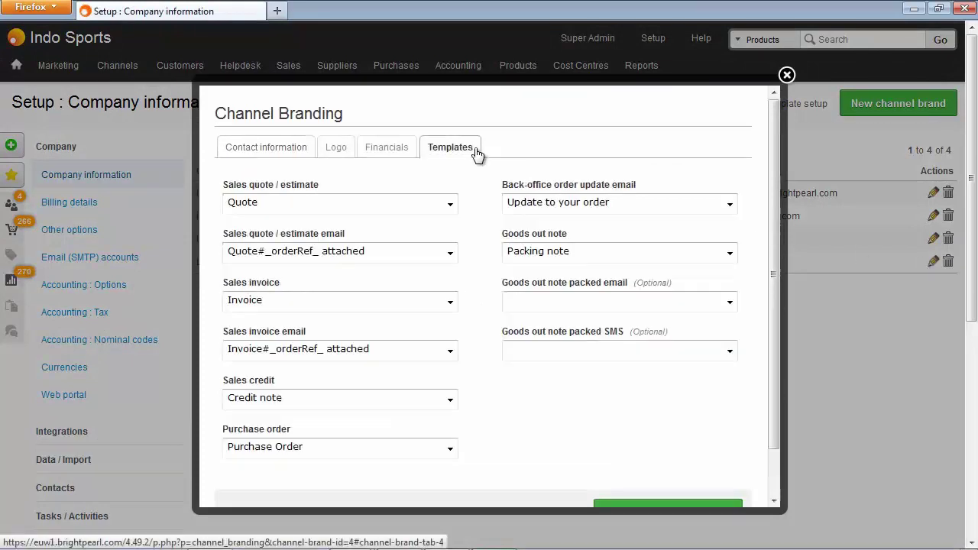
pyautogui.click(581, 257)
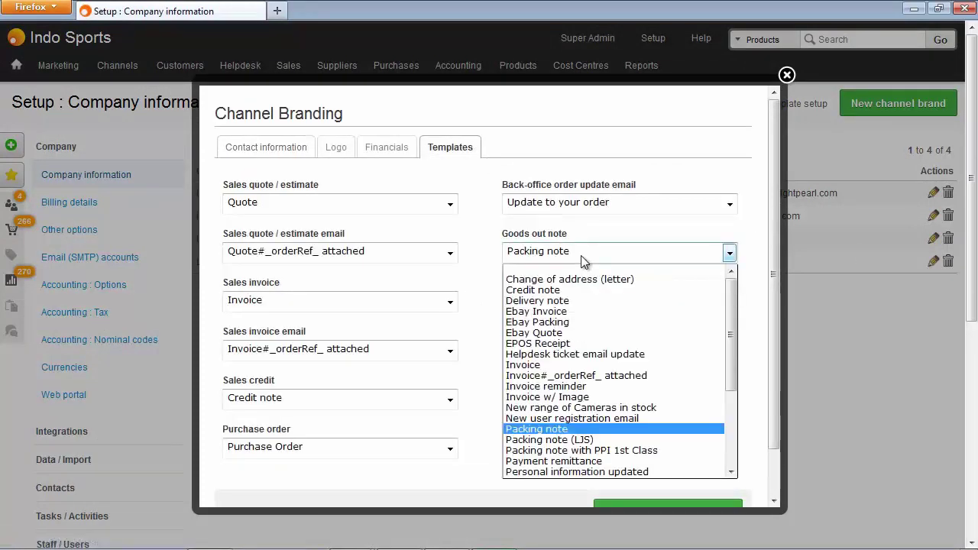
pyautogui.click(581, 440)
pyautogui.scroll(-2, 581, 446)
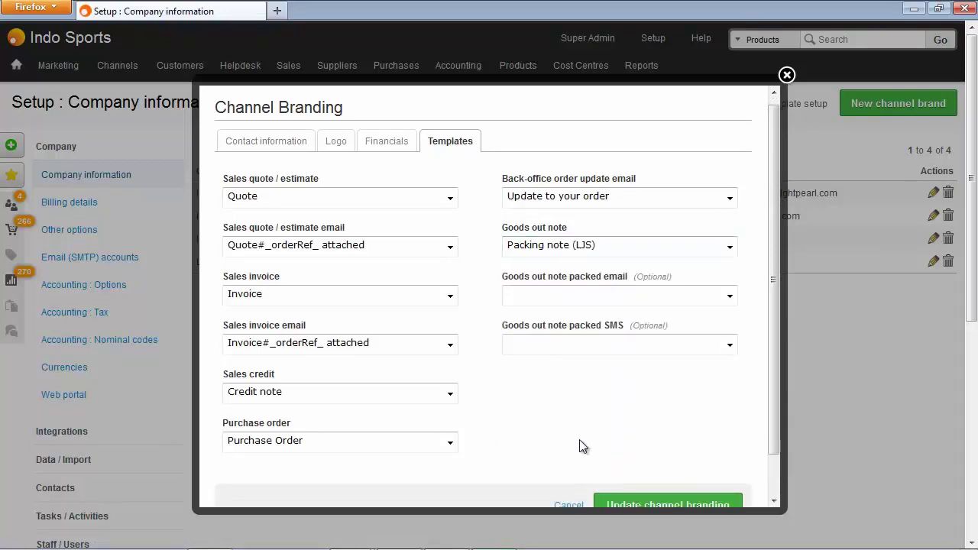
pyautogui.click(633, 466)
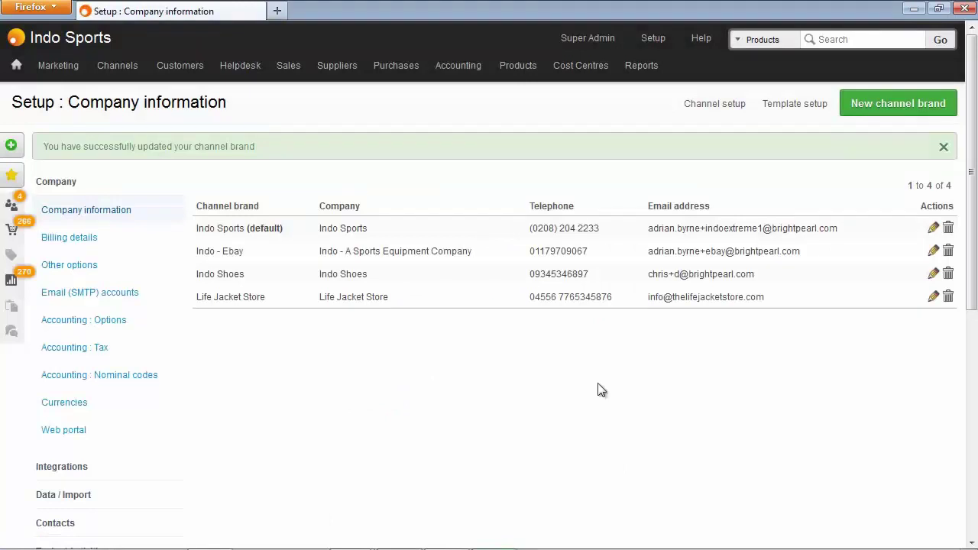
# Open goods-out note GN#2150/01 for LifeJacketStore.com order 2150 to view its logo and discount message
pyautogui.moveTo(118, 71)
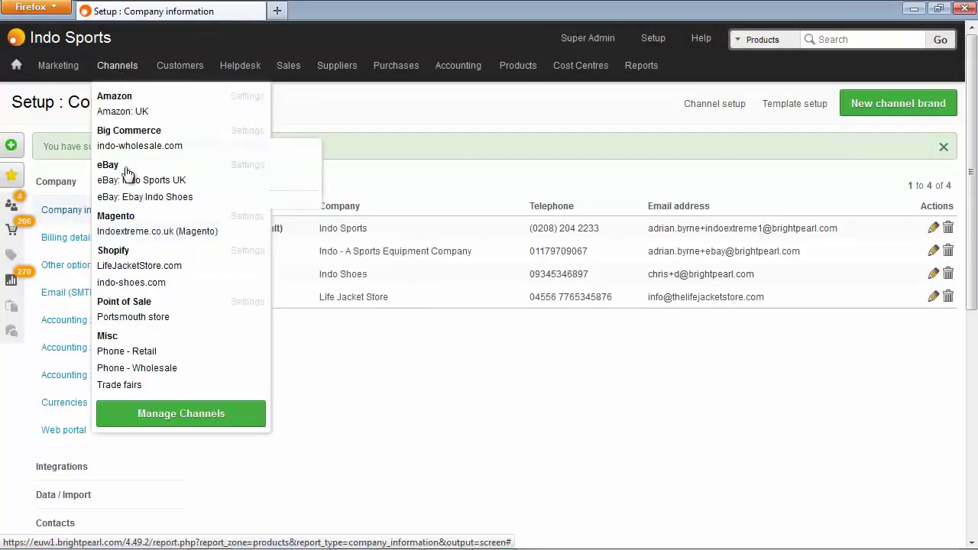
pyautogui.moveTo(143, 271)
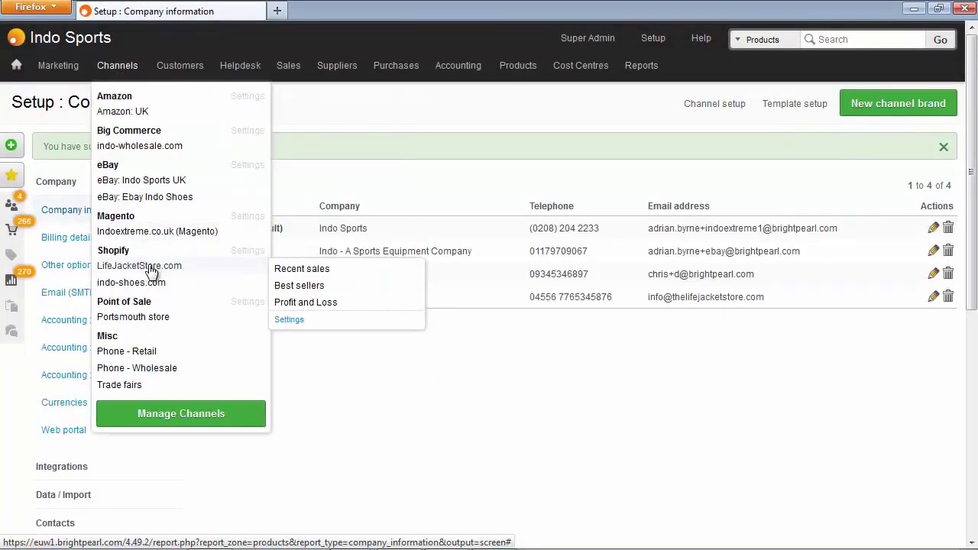
pyautogui.click(309, 269)
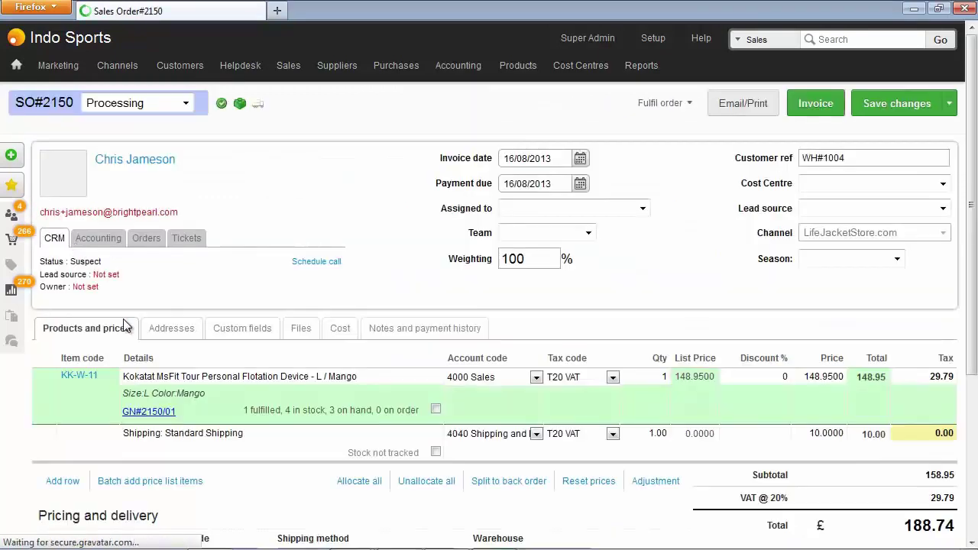
pyautogui.click(154, 413)
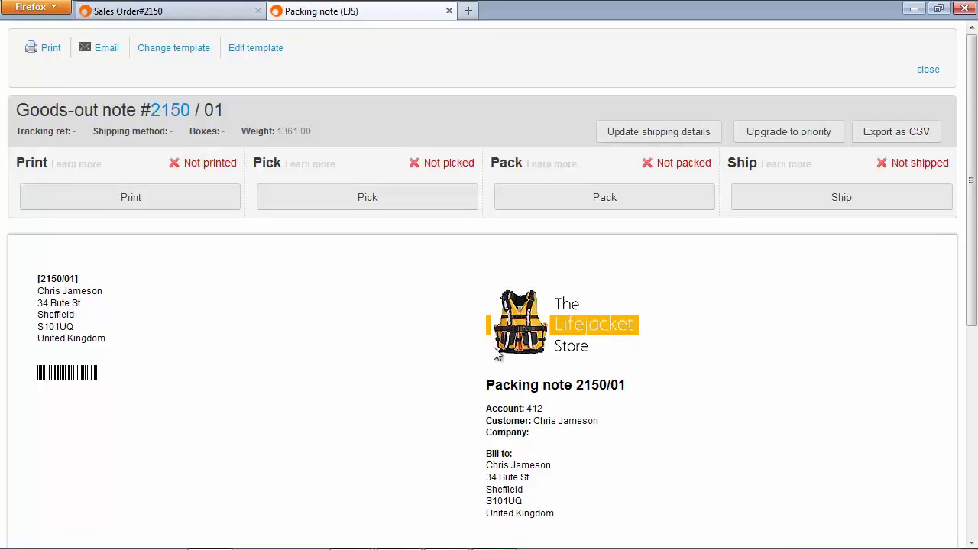
pyautogui.scroll(-8, 539, 362)
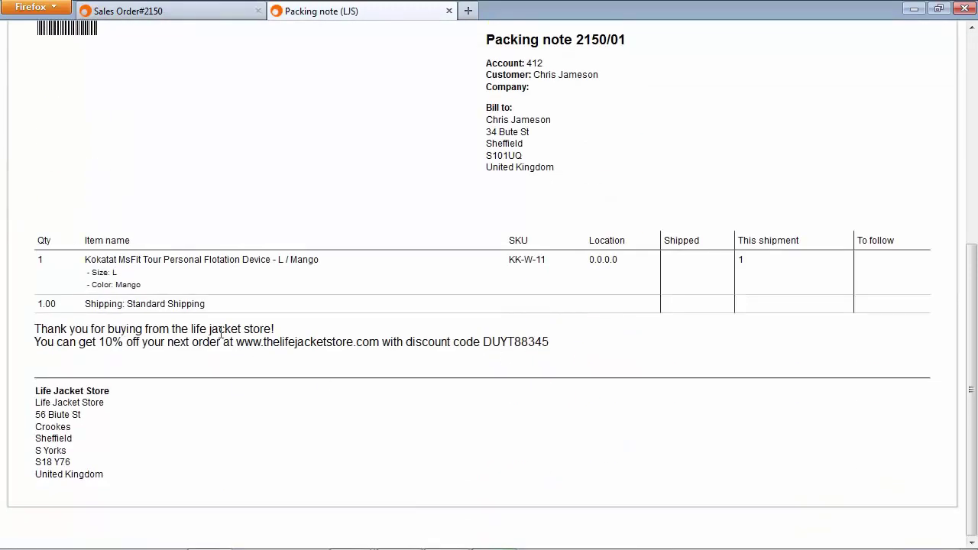
pyautogui.scroll(8, 222, 332)
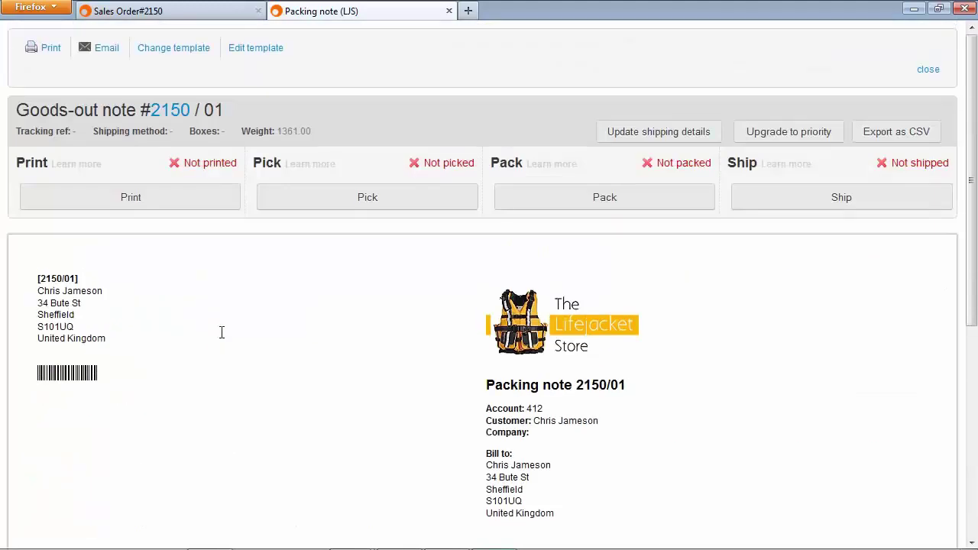
# Switch order 2150's goods-out note preview to the plain Packing note template
pyautogui.click(195, 47)
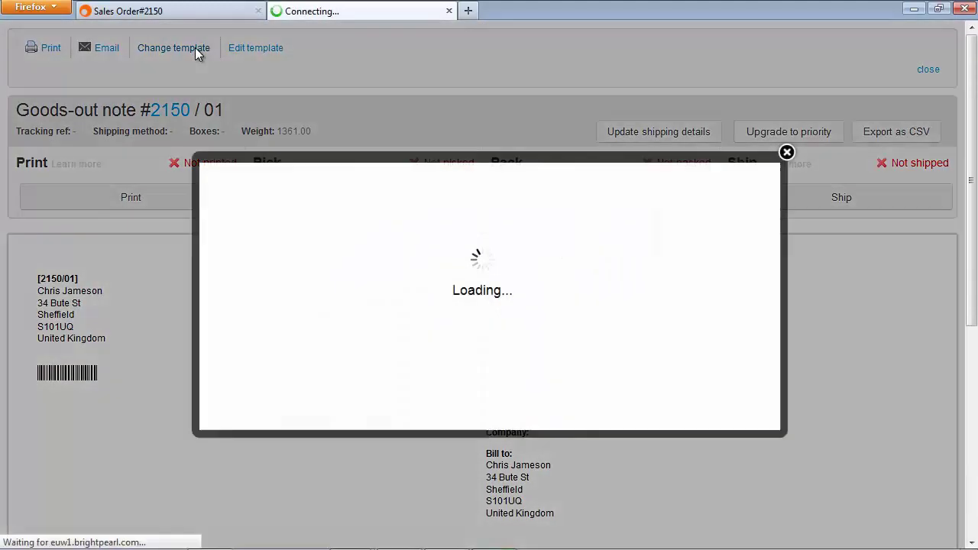
pyautogui.click(317, 252)
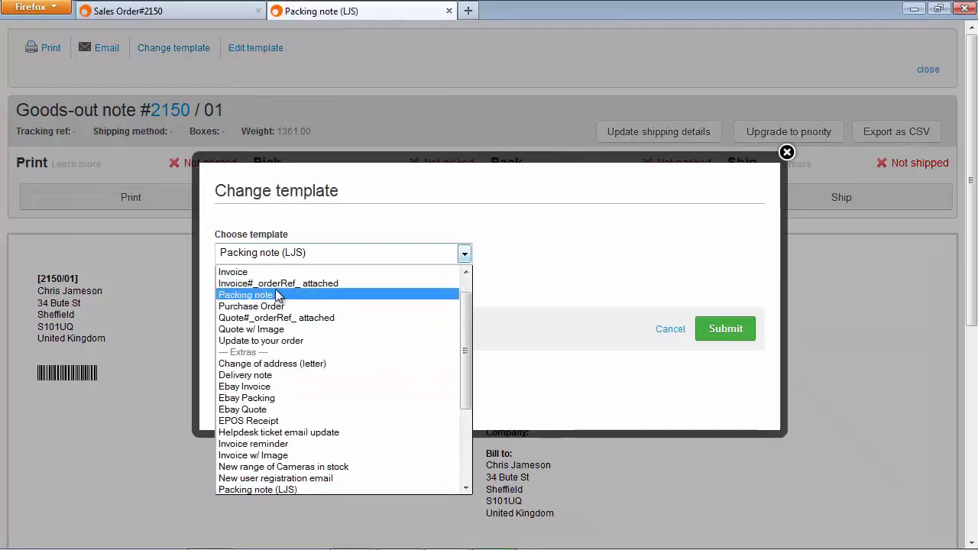
pyautogui.click(321, 295)
pyautogui.click(746, 329)
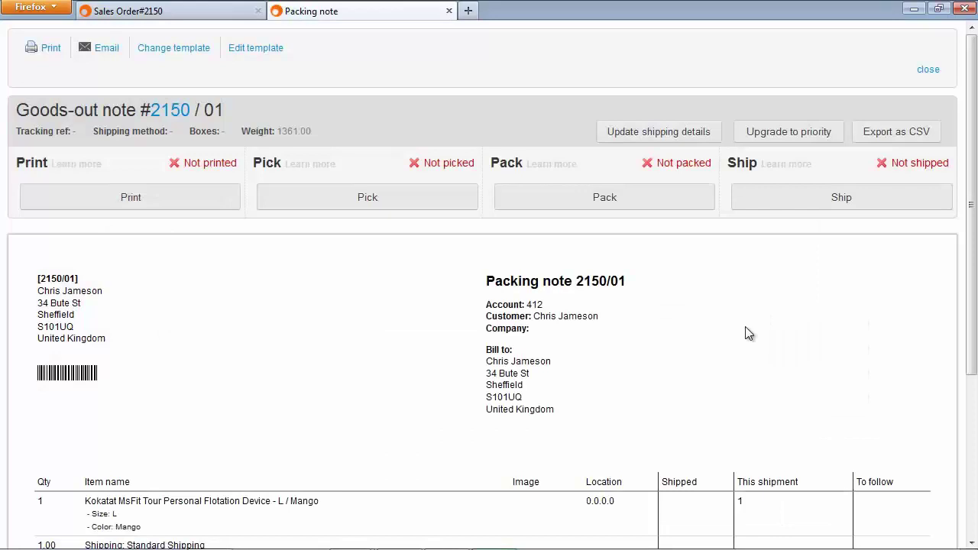
pyautogui.scroll(-3, 746, 327)
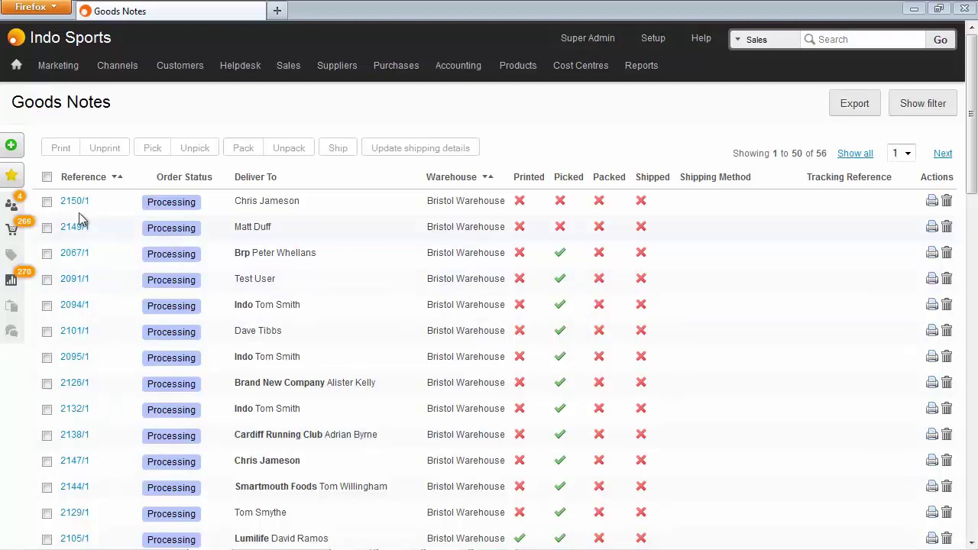
# Print goods notes 2150/1, 2067/1 and 2094/1 together, marking them printed, and review the packing notes
pyautogui.click(46, 202)
pyautogui.click(46, 255)
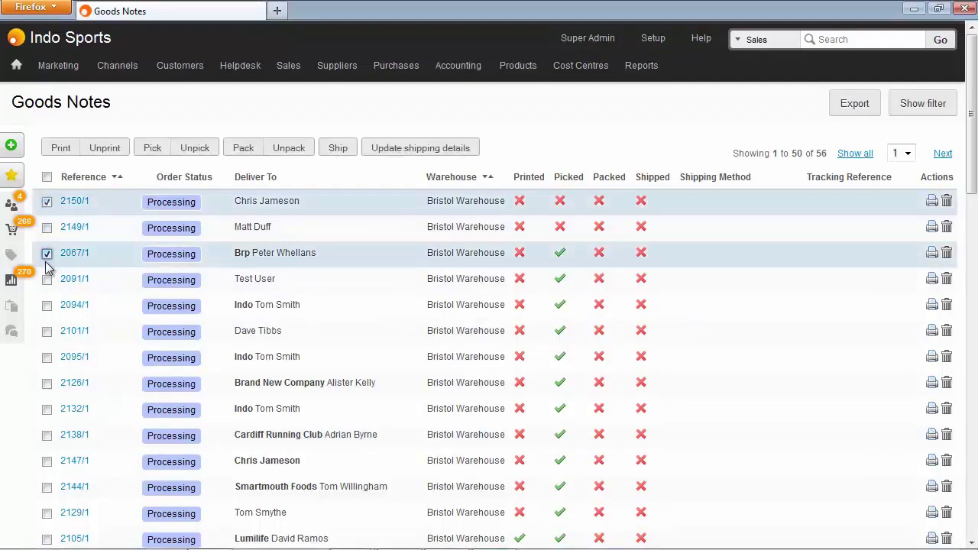
pyautogui.click(46, 306)
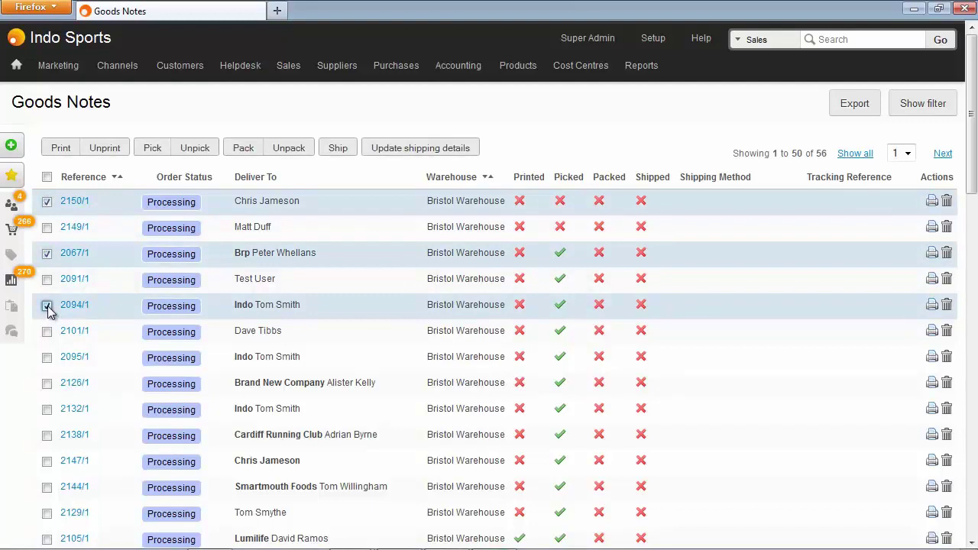
pyautogui.click(60, 148)
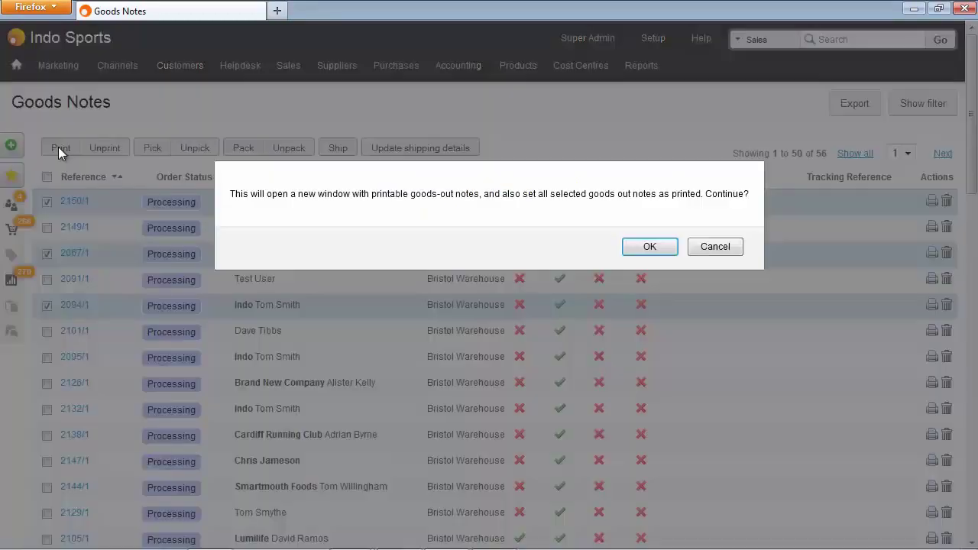
pyautogui.click(649, 246)
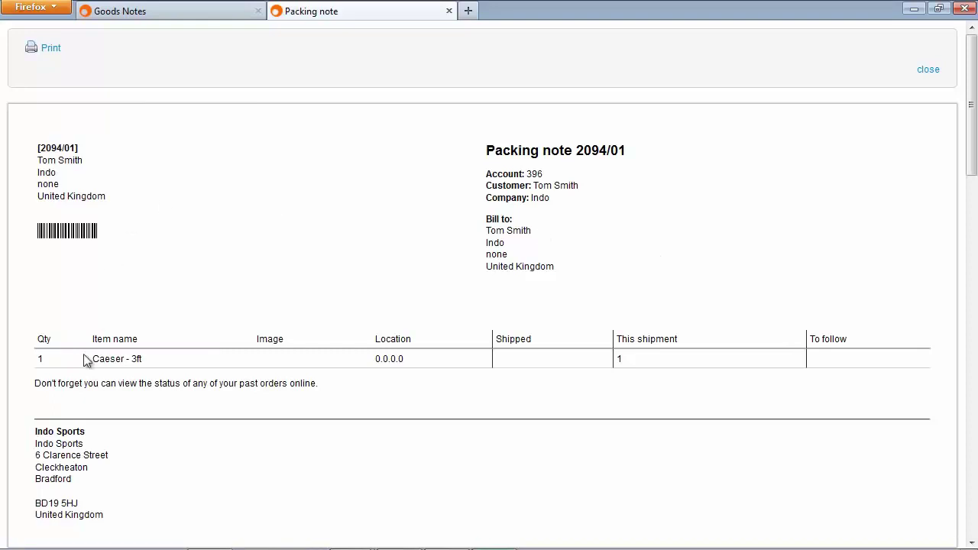
pyautogui.scroll(-10, 81, 436)
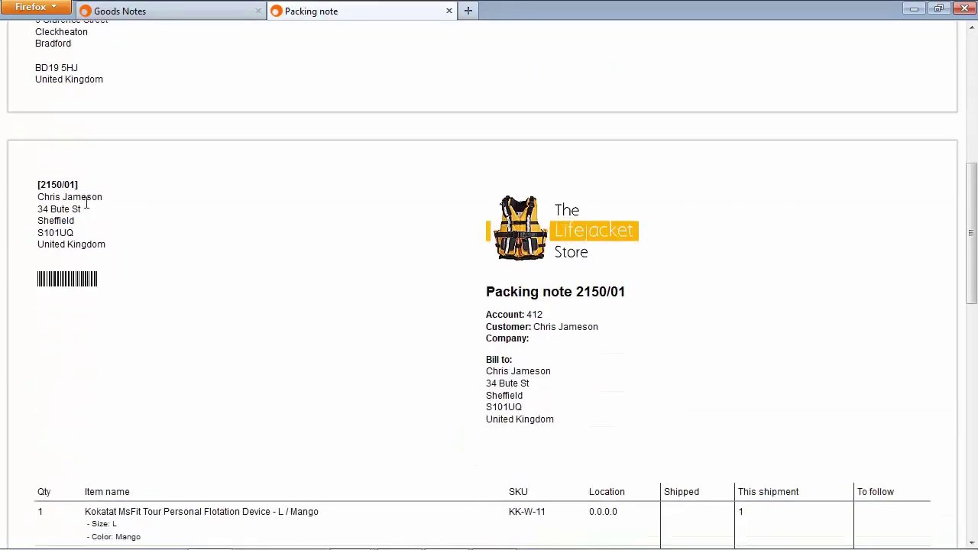
pyautogui.scroll(-4, 87, 208)
pyautogui.scroll(-12, 87, 209)
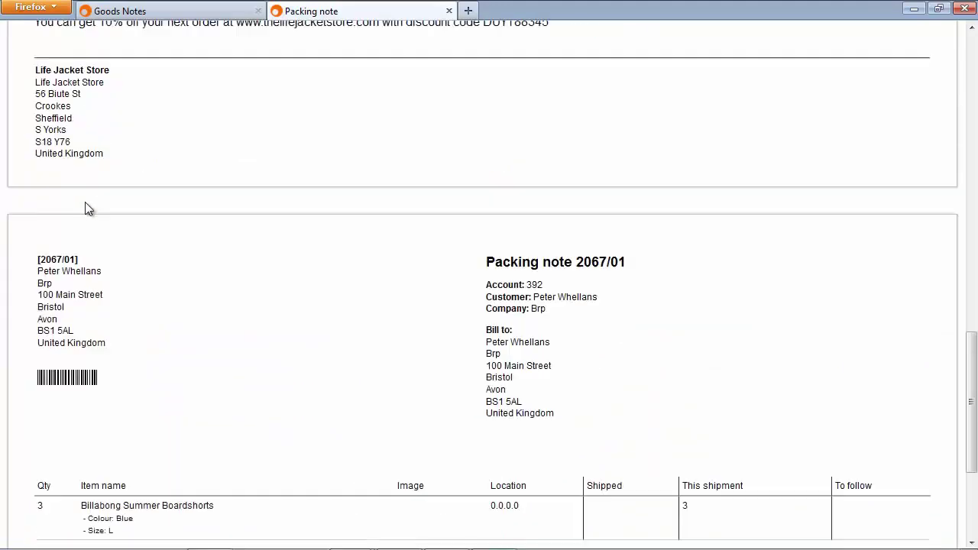